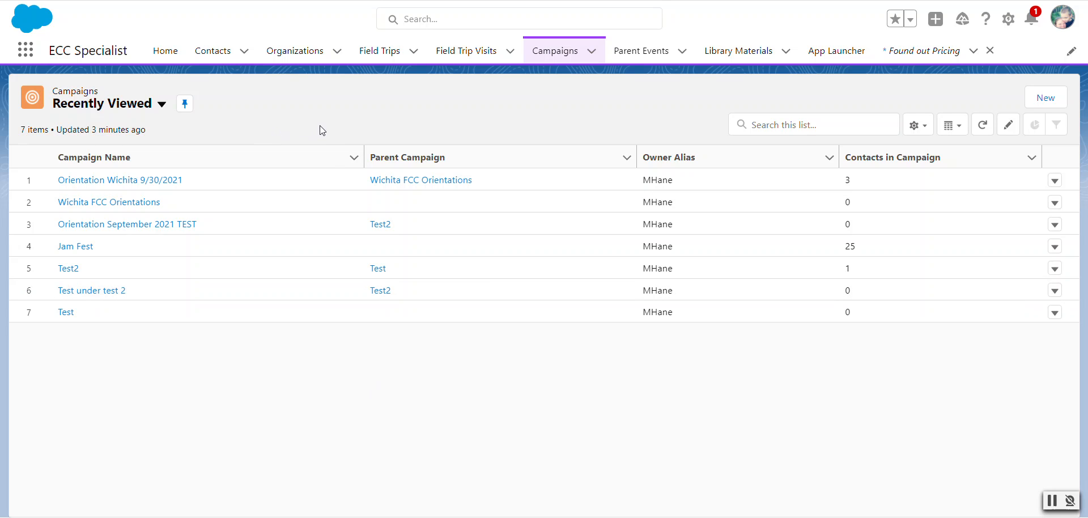
# Start a new campaign using the Regular Campaign record type
pyautogui.moveTo(56, 50); pyautogui.dragTo(111, 45)
pyautogui.click(121, 50)
pyautogui.click(560, 55)
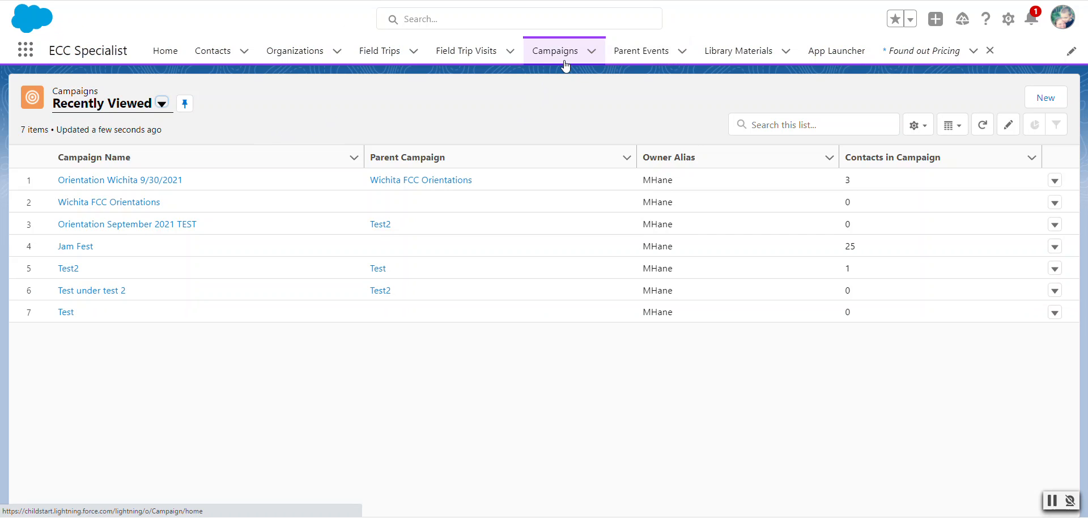
pyautogui.click(1045, 97)
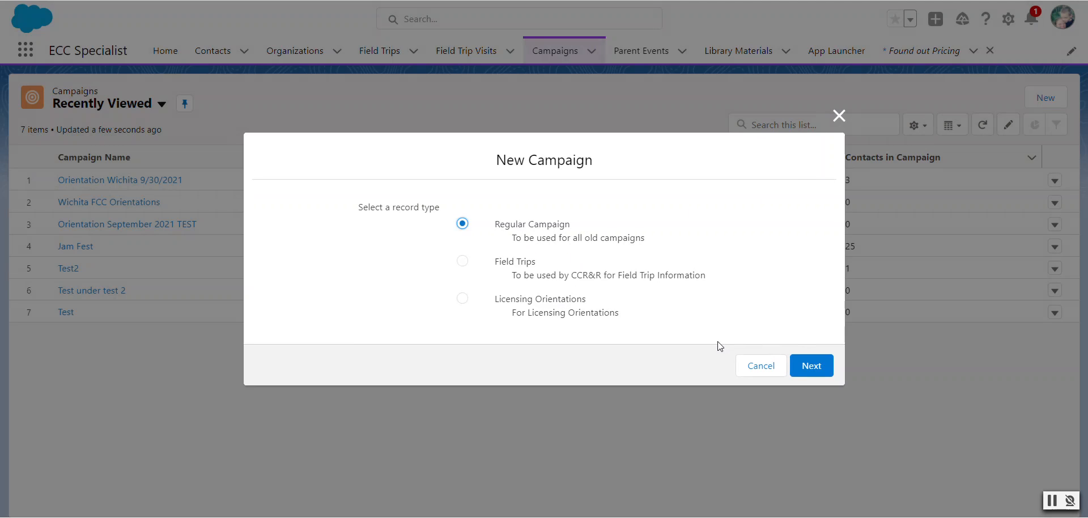
pyautogui.click(796, 367)
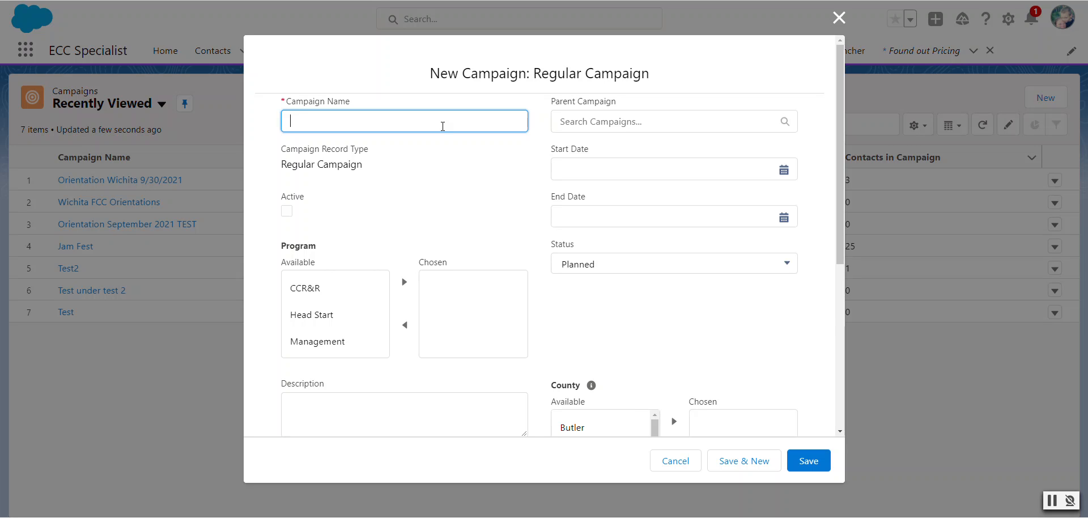
# Name the new campaign "QBR-Provider Support Group - Parent"
pyautogui.write('QBR-Provider Support Group')
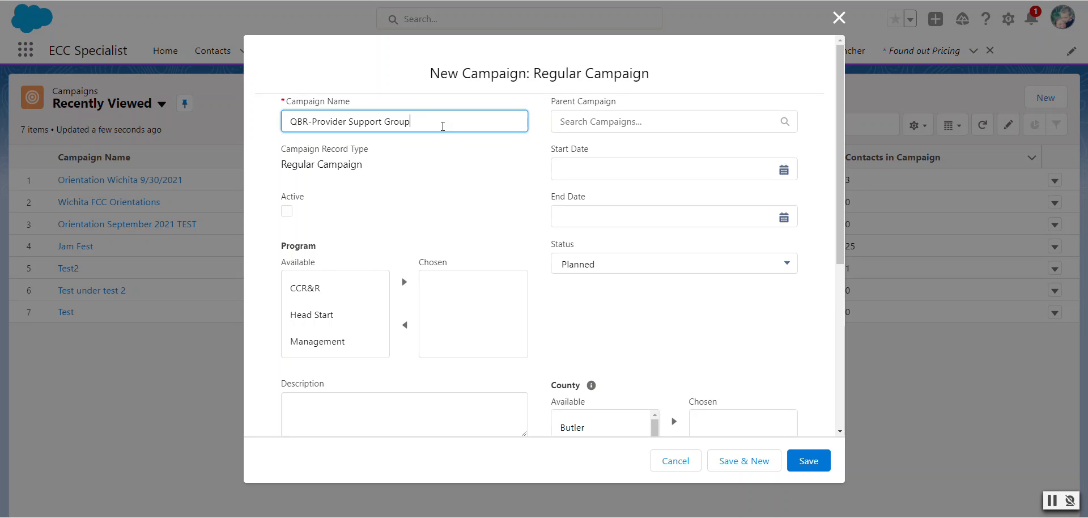
pyautogui.click(469, 161)
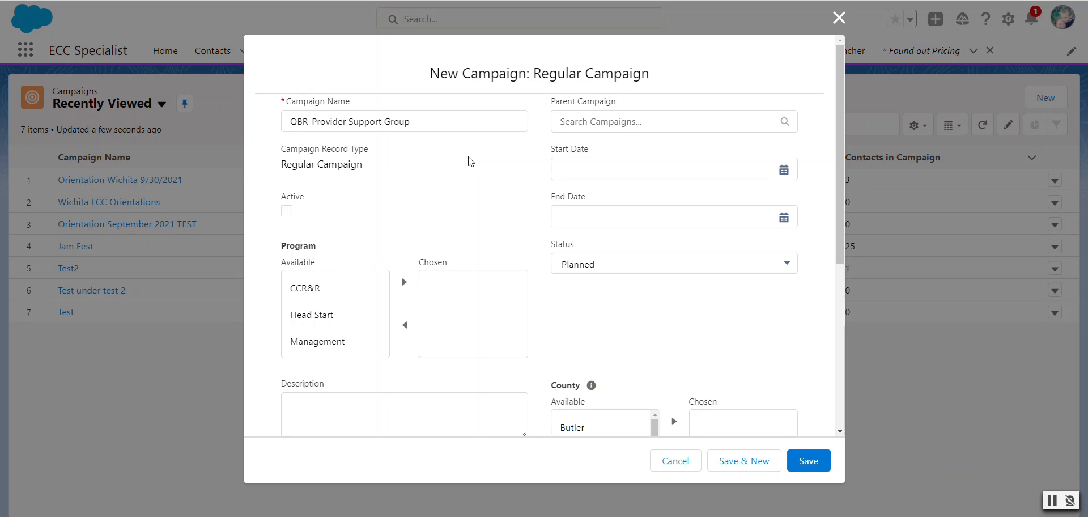
pyautogui.click(442, 118)
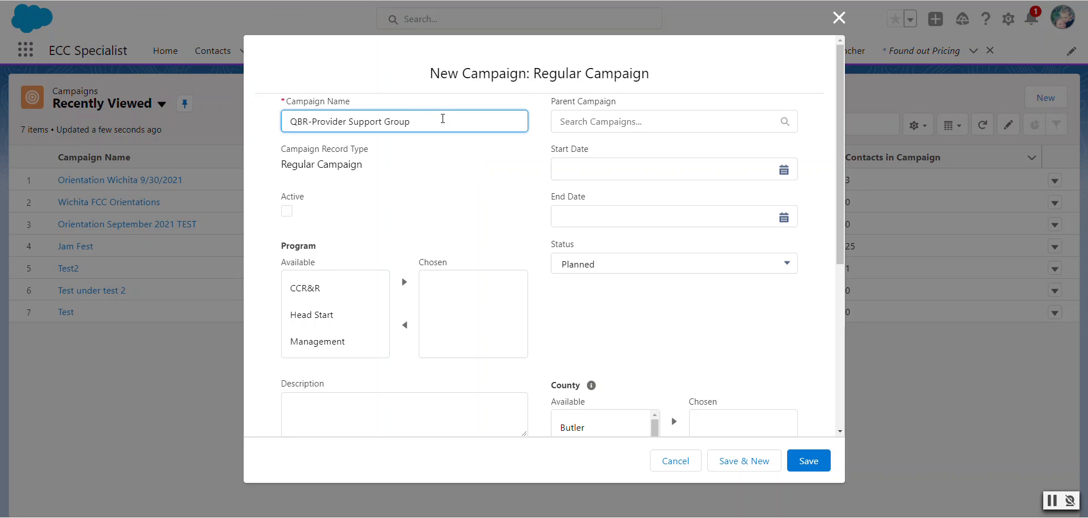
pyautogui.write('Parent')
pyautogui.click(427, 154)
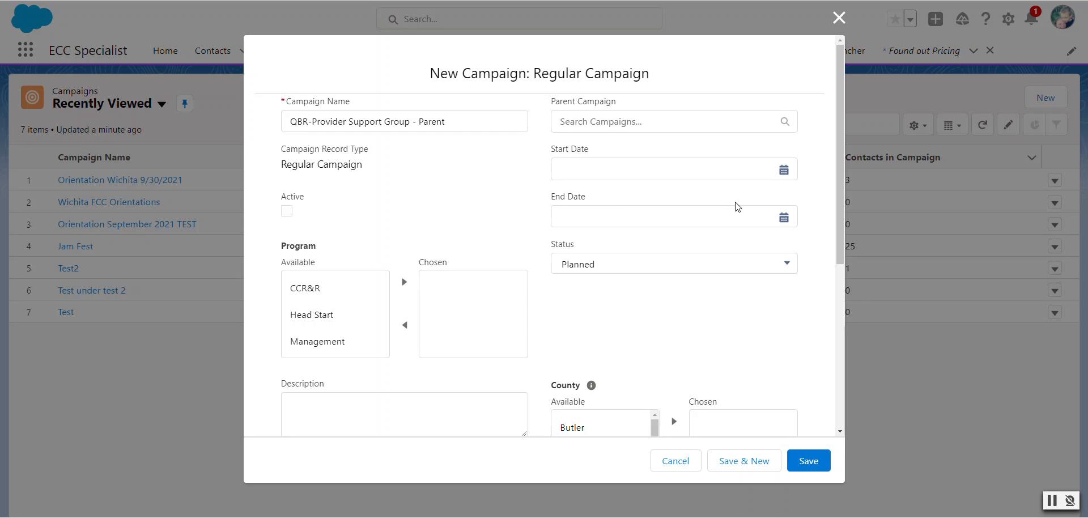
# Set the campaign's end date to 10/31/2021
pyautogui.click(785, 221)
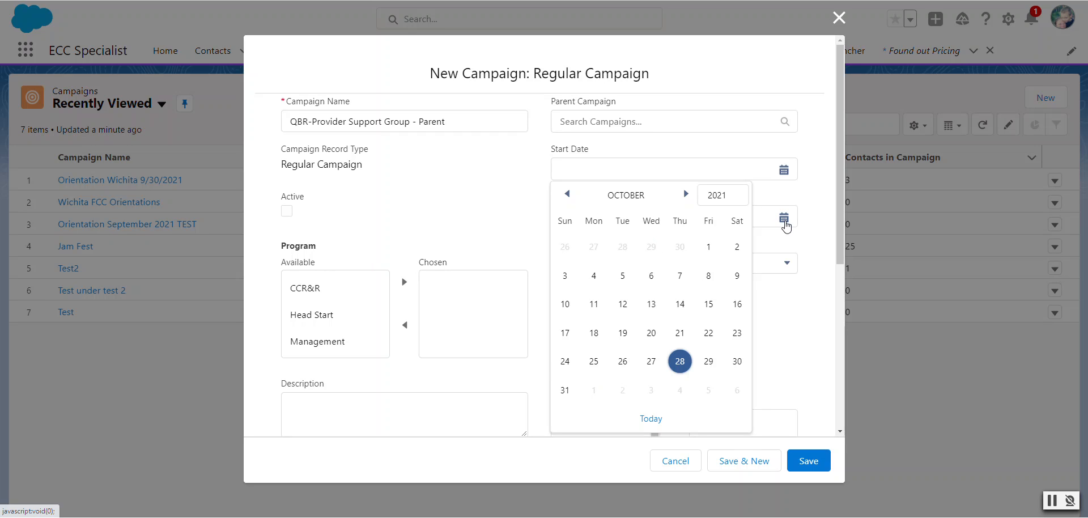
pyautogui.click(686, 193)
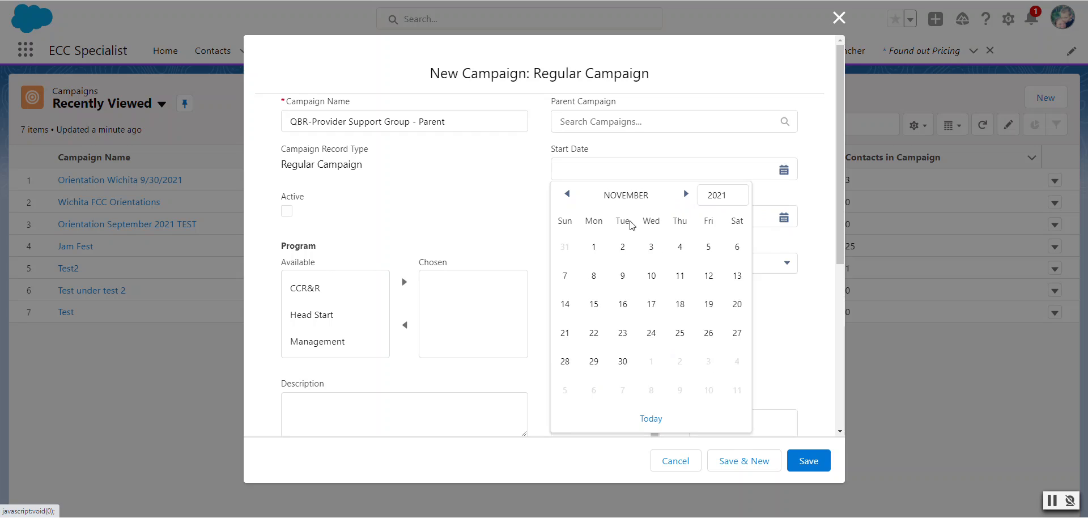
pyautogui.click(566, 194)
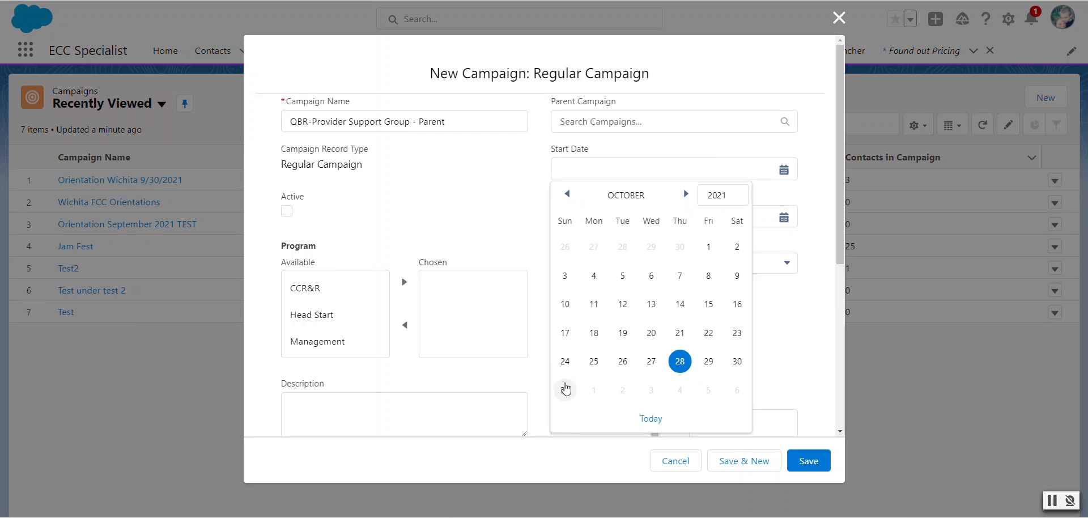
pyautogui.click(565, 389)
pyautogui.click(503, 199)
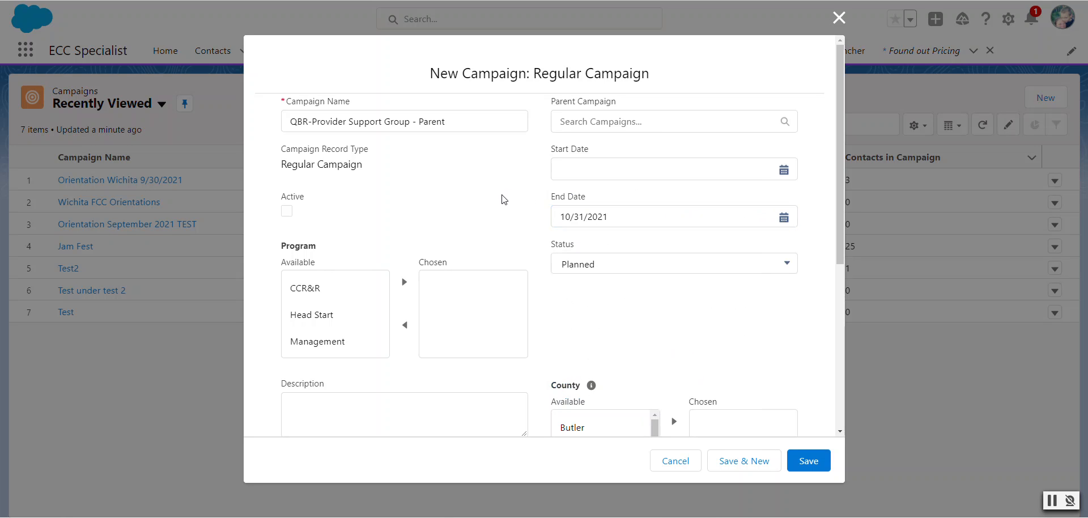
# Set the campaign status to In Progress and assign CCR&R as its chosen program
pyautogui.click(628, 271)
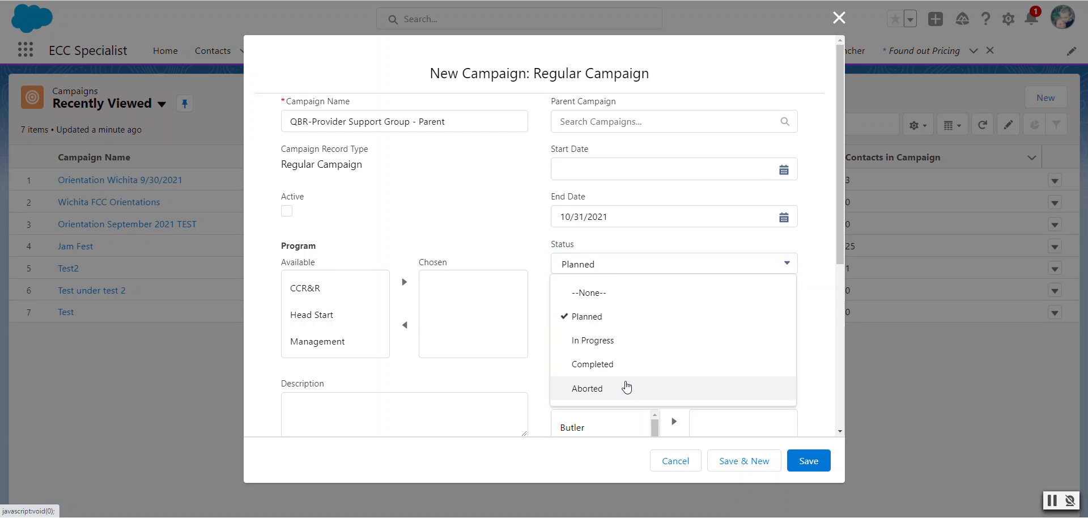
pyautogui.click(620, 341)
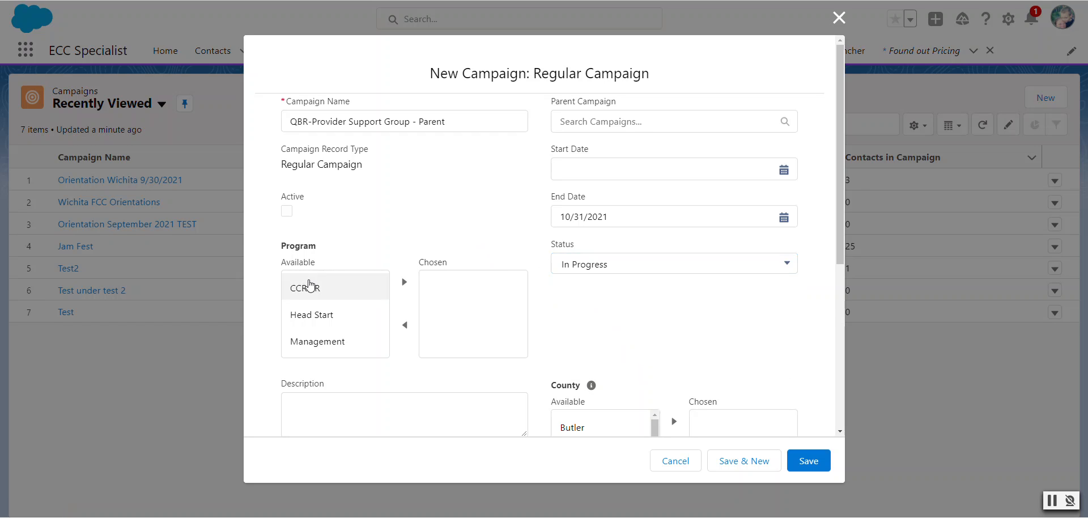
pyautogui.click(308, 286)
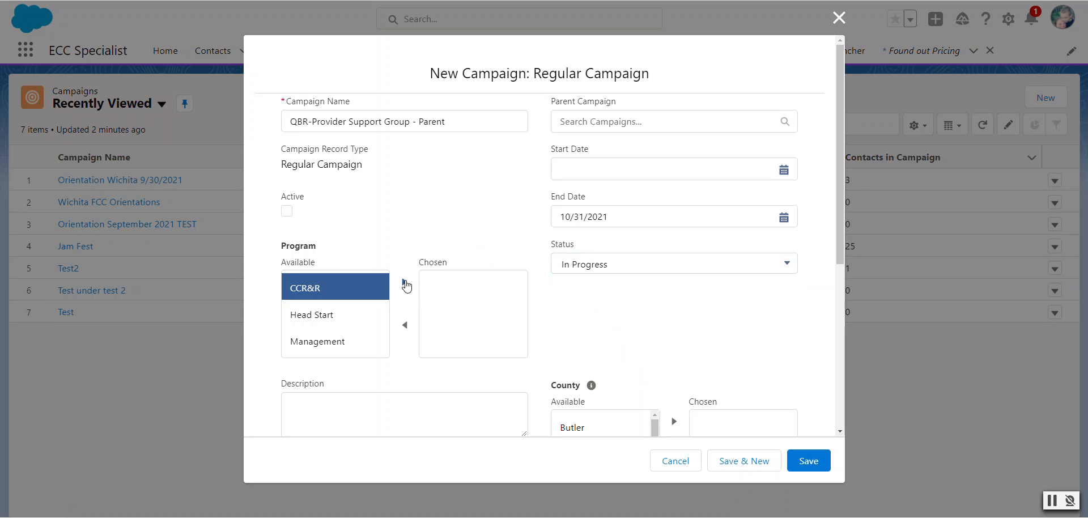
pyautogui.click(405, 285)
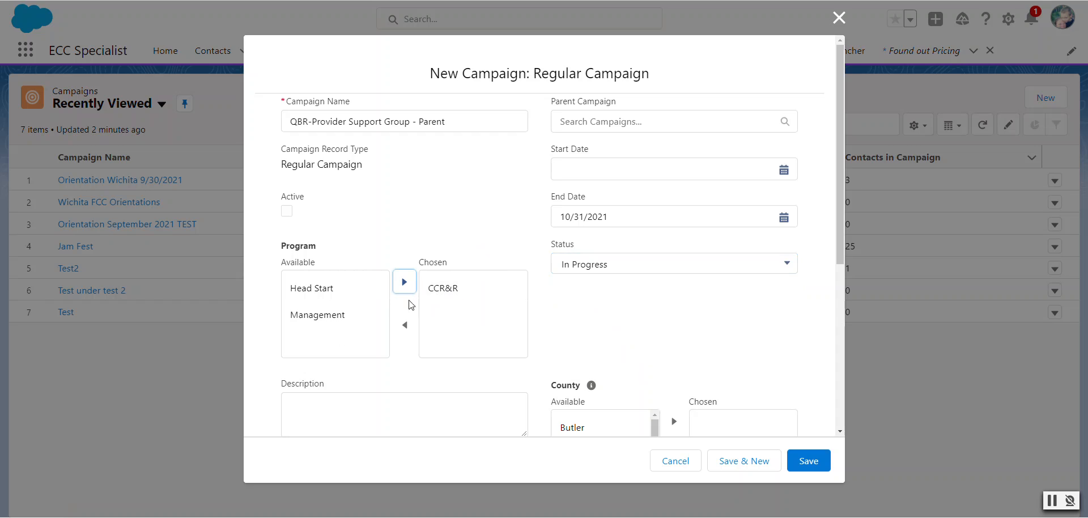
pyautogui.click(627, 326)
# Enter the campaign description "These are regularly held Provider Support Group Meeting"
pyautogui.scroll(-2, 602, 322)
pyautogui.click(439, 310)
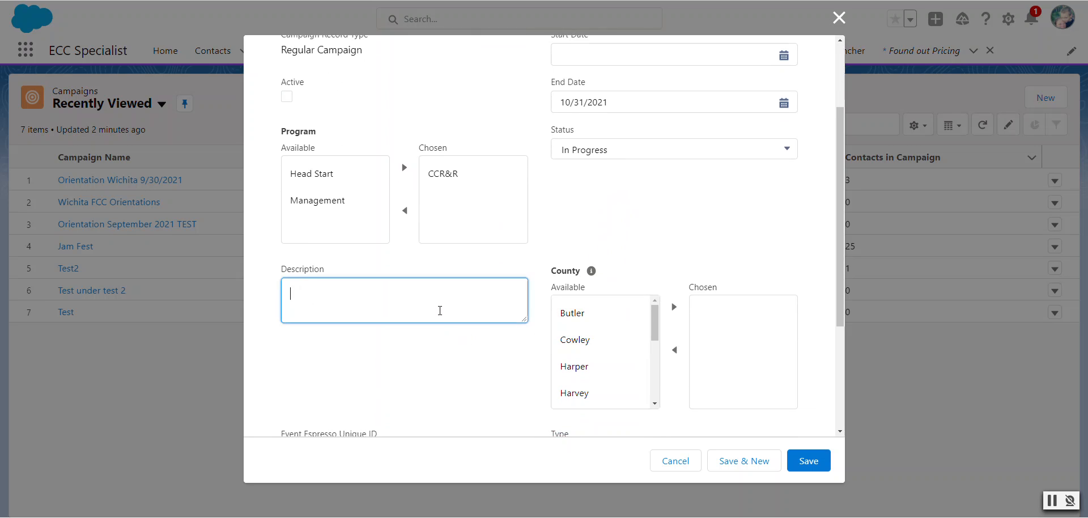
pyautogui.write('These are regularly held Provid')
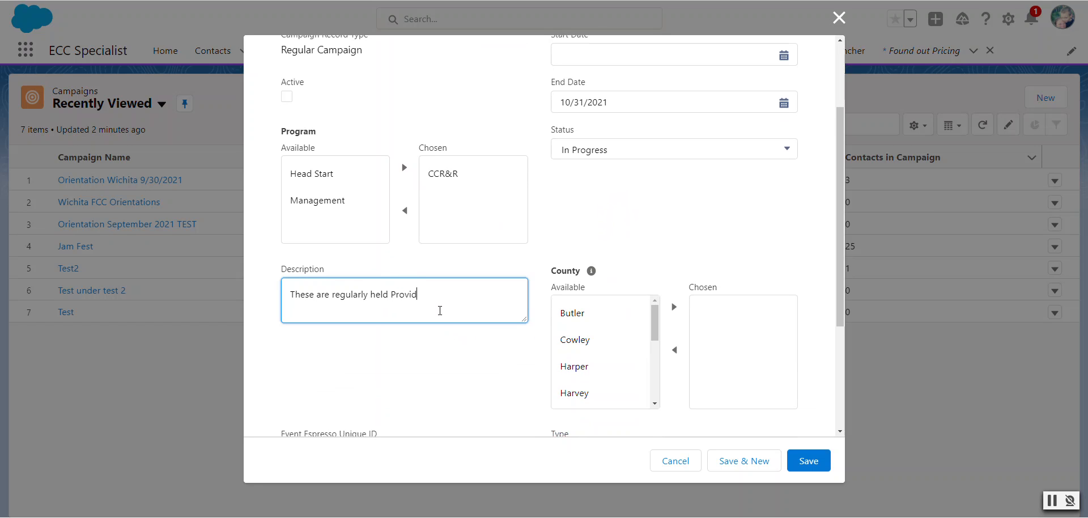
pyautogui.write('er Support Group Meeting')
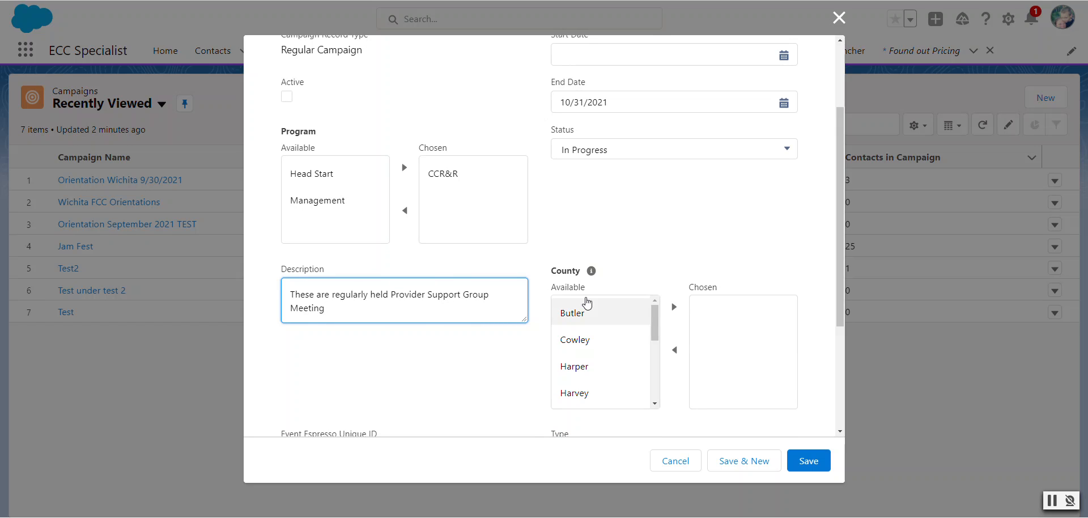
# Add Cowley and Sumner to the campaign's chosen counties
pyautogui.click(659, 327)
pyautogui.moveTo(659, 326); pyautogui.dragTo(659, 331)
pyautogui.click(621, 331)
pyautogui.click(674, 307)
pyautogui.moveTo(655, 327); pyautogui.dragTo(644, 384)
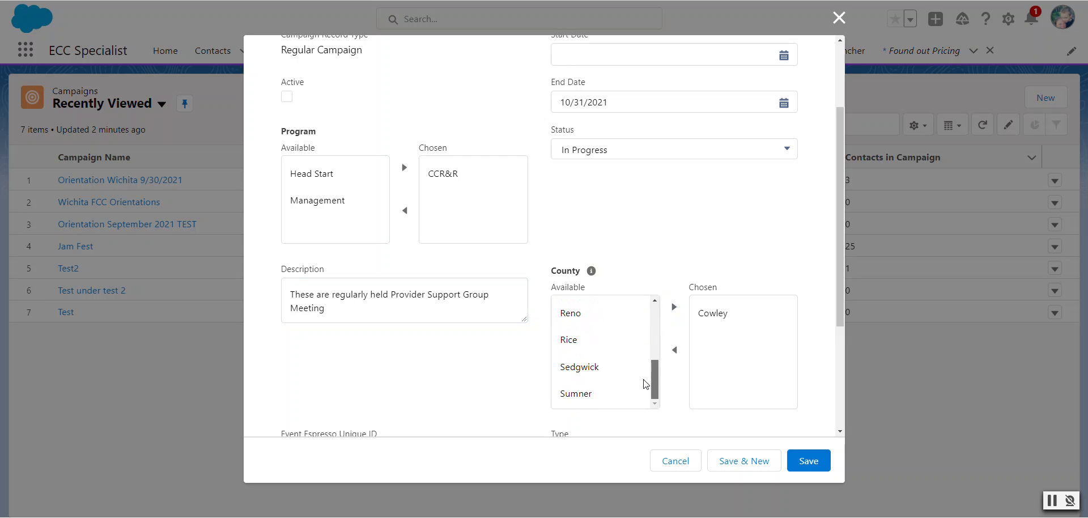
pyautogui.click(619, 391)
pyautogui.click(671, 309)
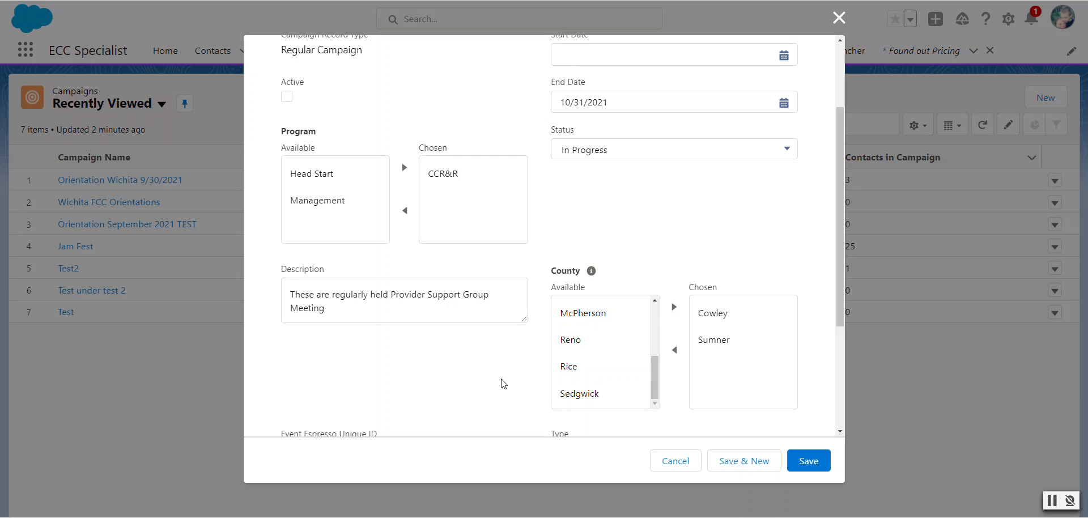
# Set the campaign type to Event and save the new campaign
pyautogui.scroll(-3, 503, 384)
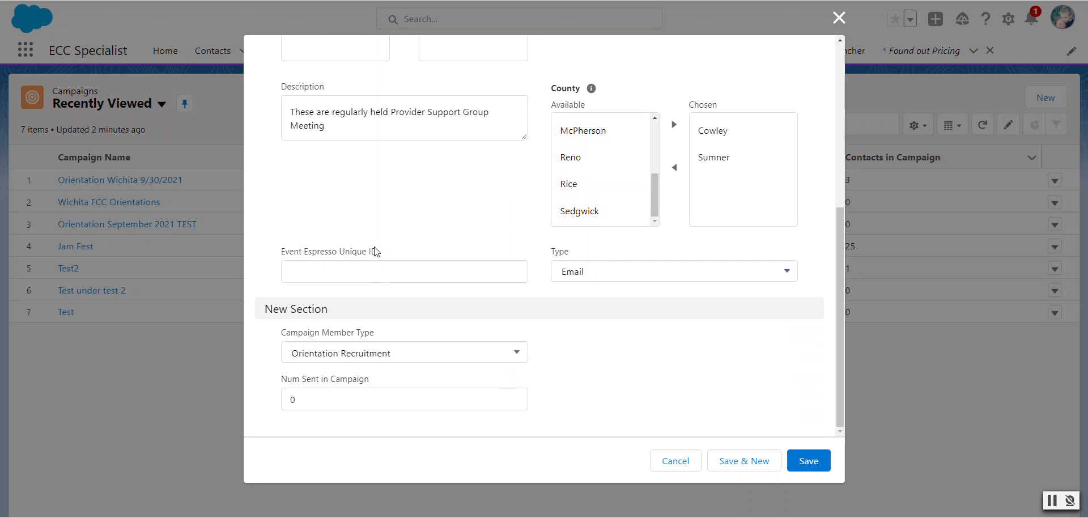
pyautogui.click(686, 278)
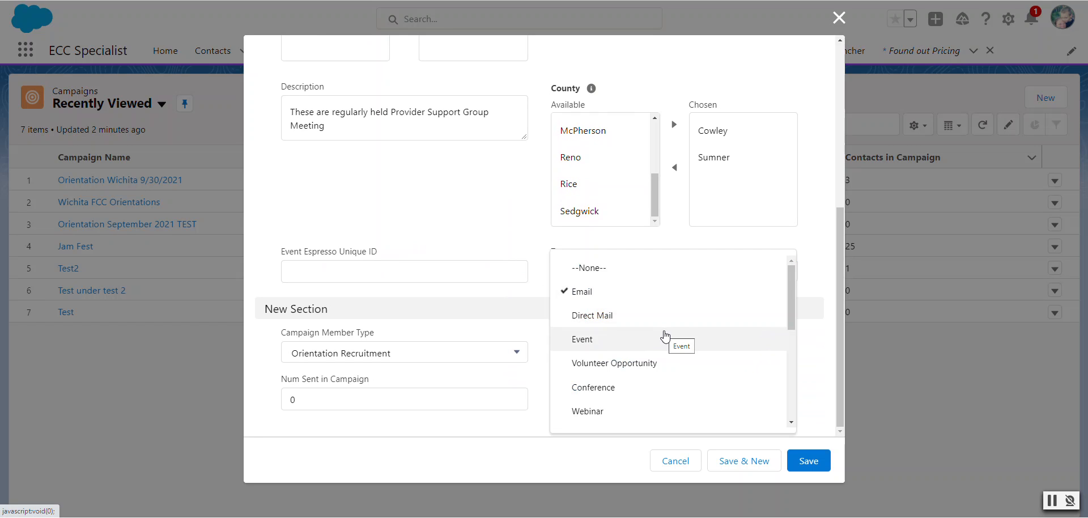
pyautogui.click(665, 336)
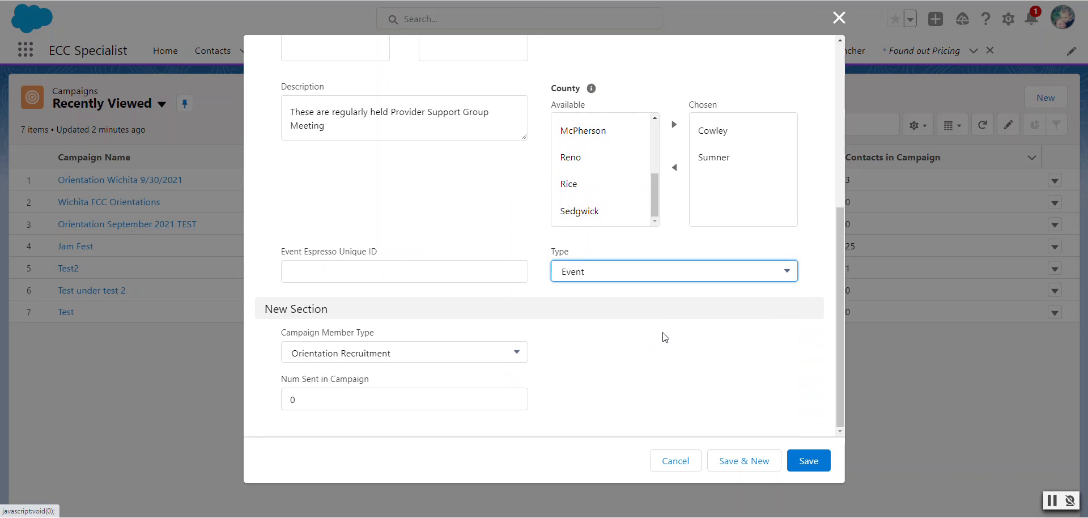
pyautogui.click(669, 279)
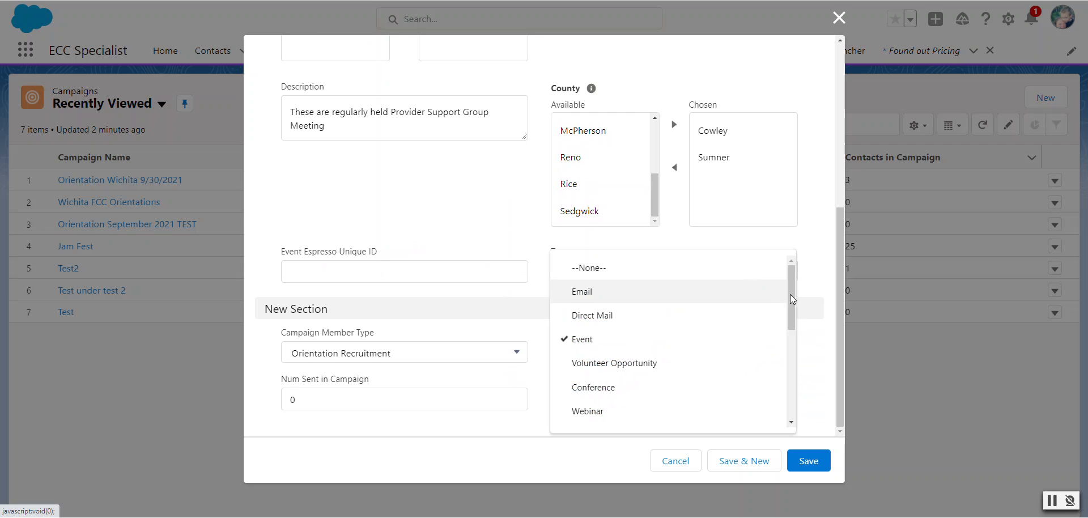
pyautogui.click(808, 355)
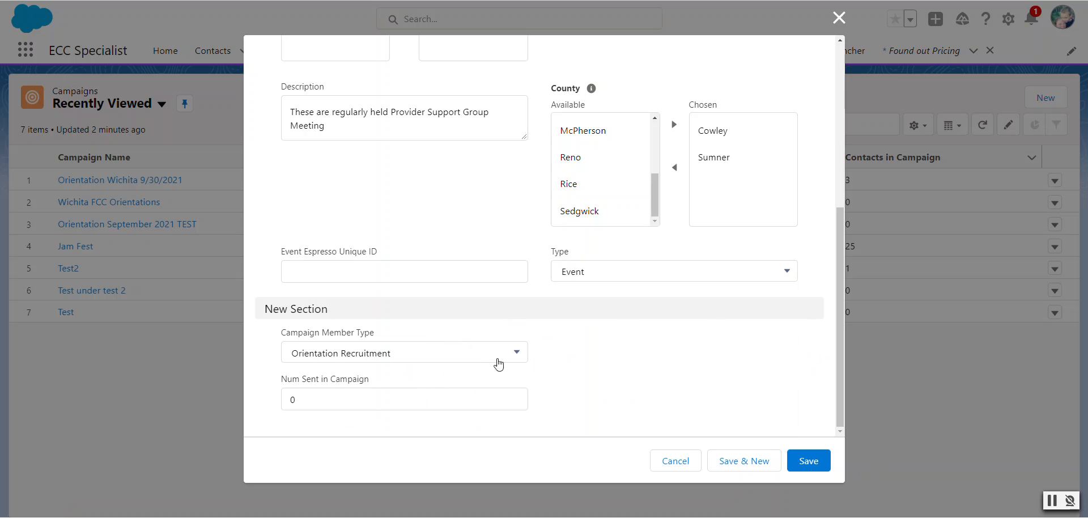
pyautogui.click(820, 463)
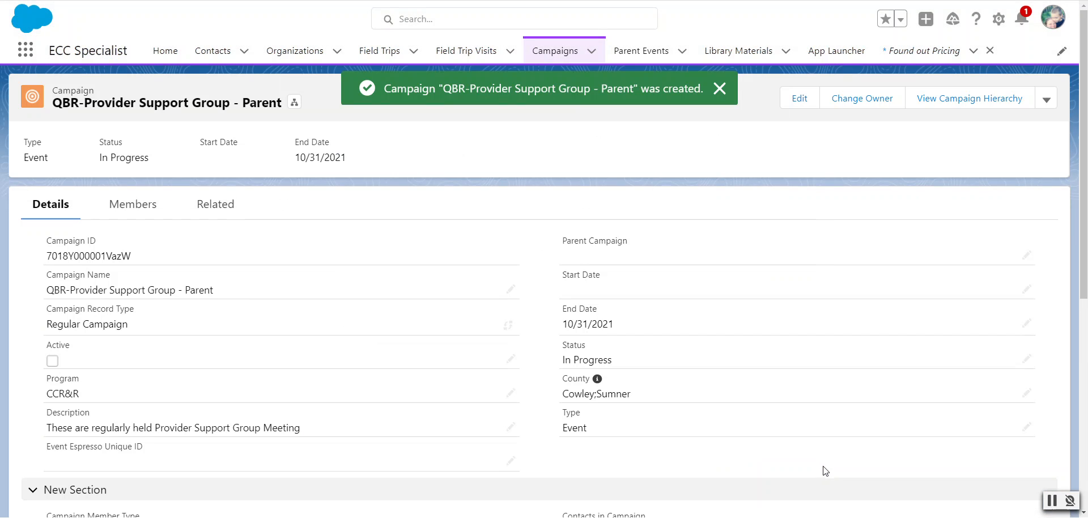
# Add a campaign member status named "Attended" that counts as Responded, and save it
pyautogui.scroll(-3, 479, 399)
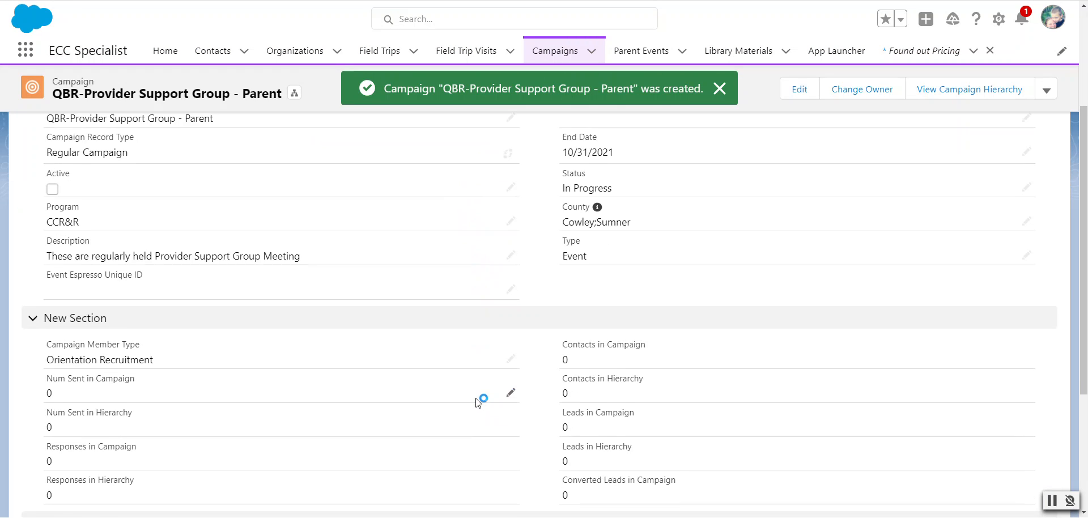
pyautogui.scroll(-5, 475, 398)
pyautogui.scroll(-2, 491, 408)
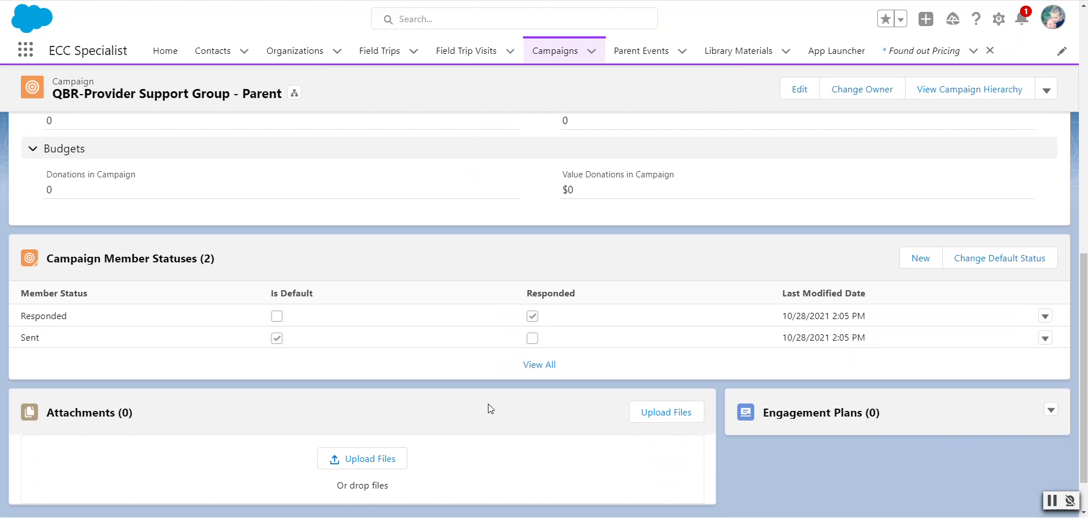
pyautogui.scroll(10, 491, 408)
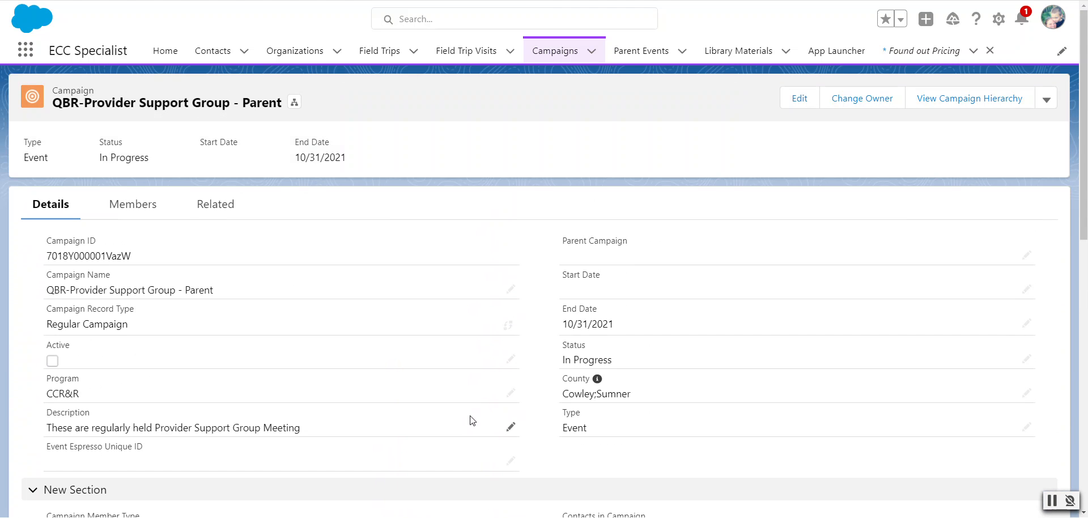
pyautogui.scroll(-9, 480, 416)
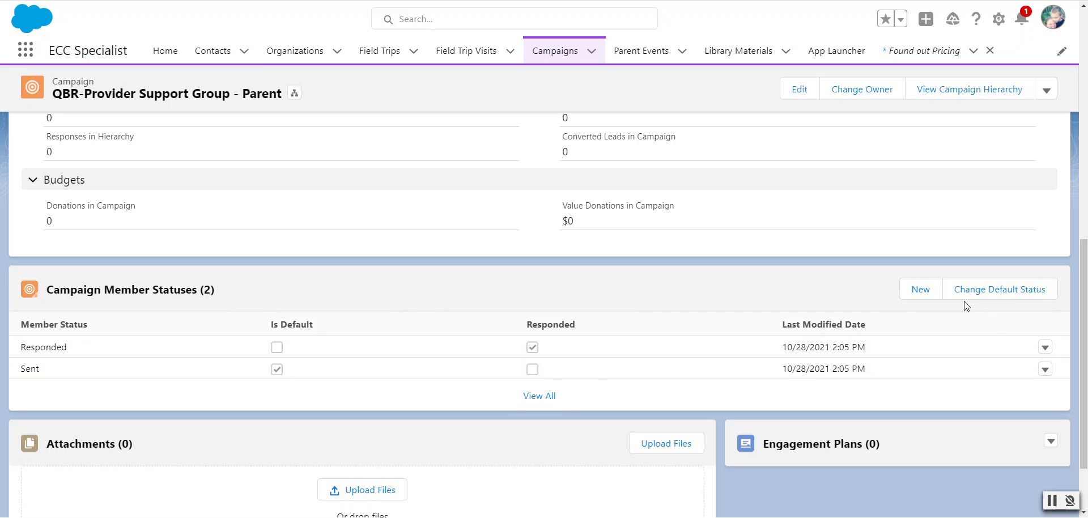
pyautogui.click(916, 296)
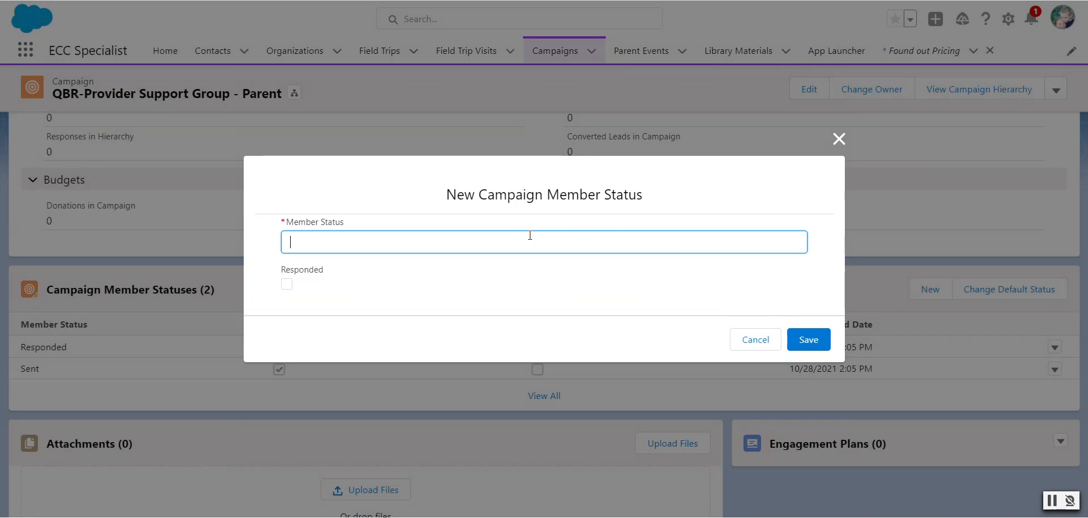
pyautogui.write('Attended')
pyautogui.click(287, 284)
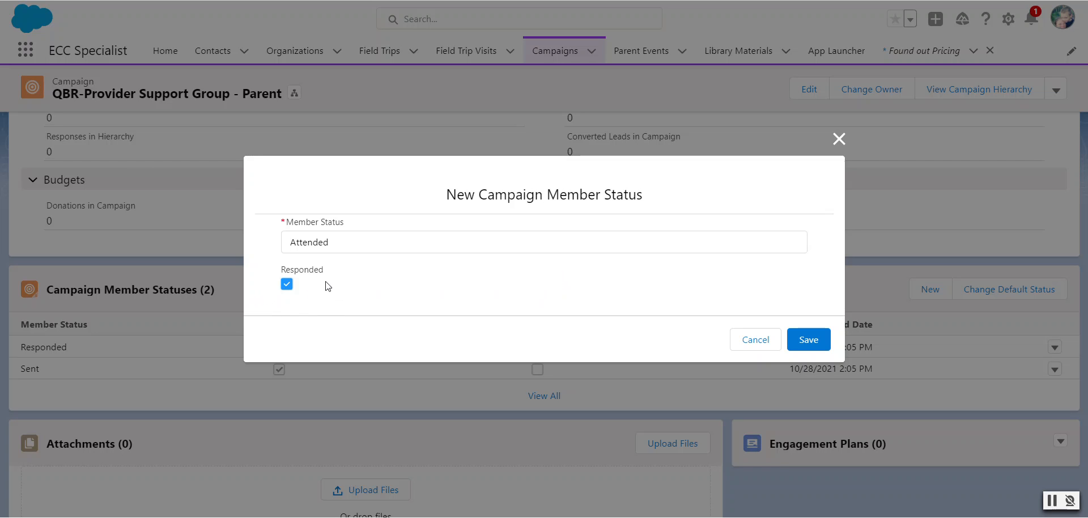
pyautogui.click(808, 339)
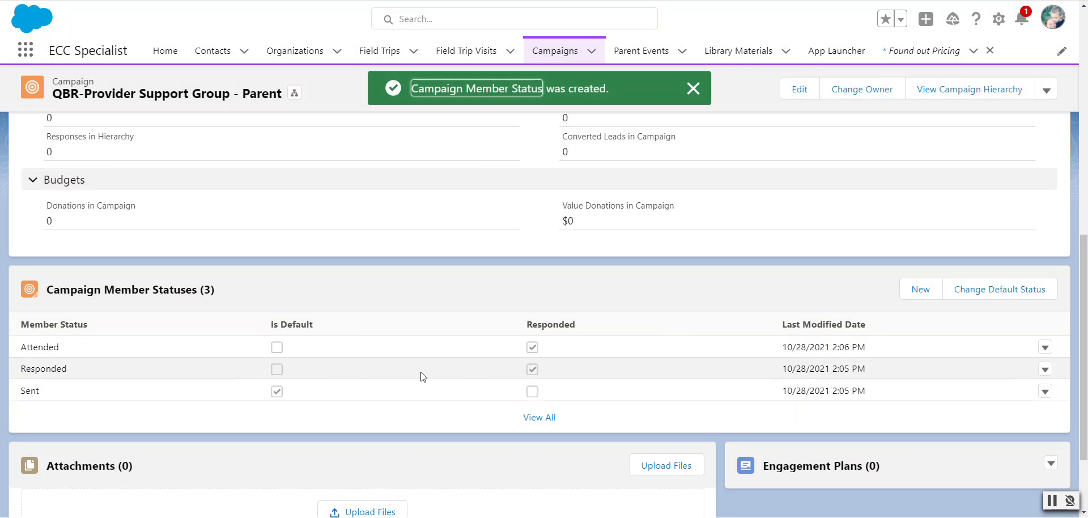
# Change the parent campaign's default member status to Attended
pyautogui.click(987, 287)
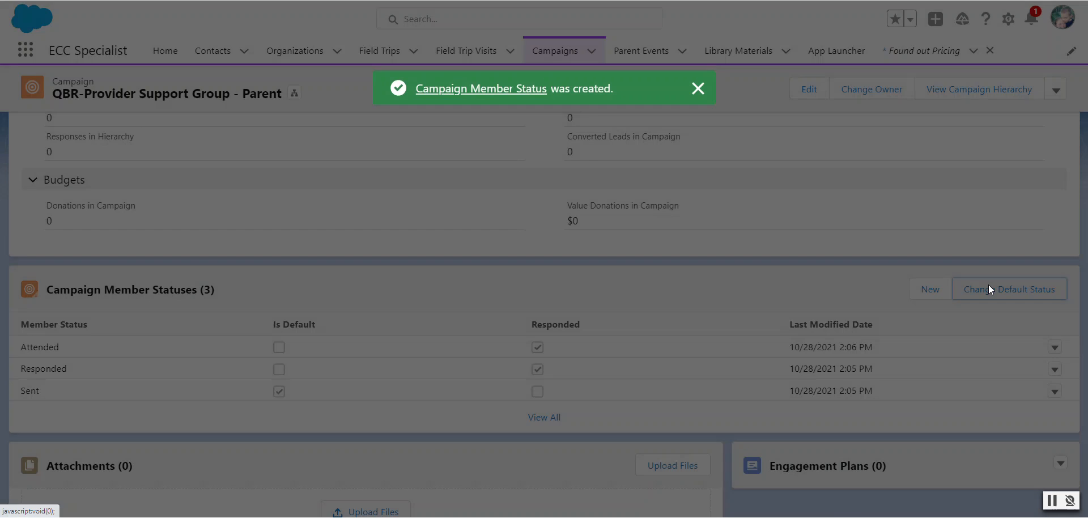
pyautogui.click(575, 285)
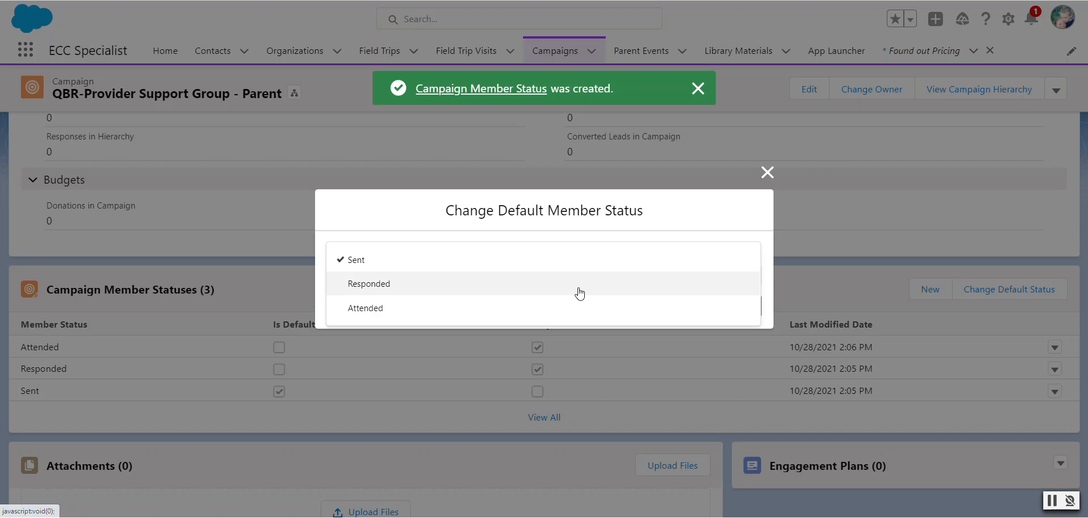
pyautogui.click(574, 308)
pyautogui.click(742, 310)
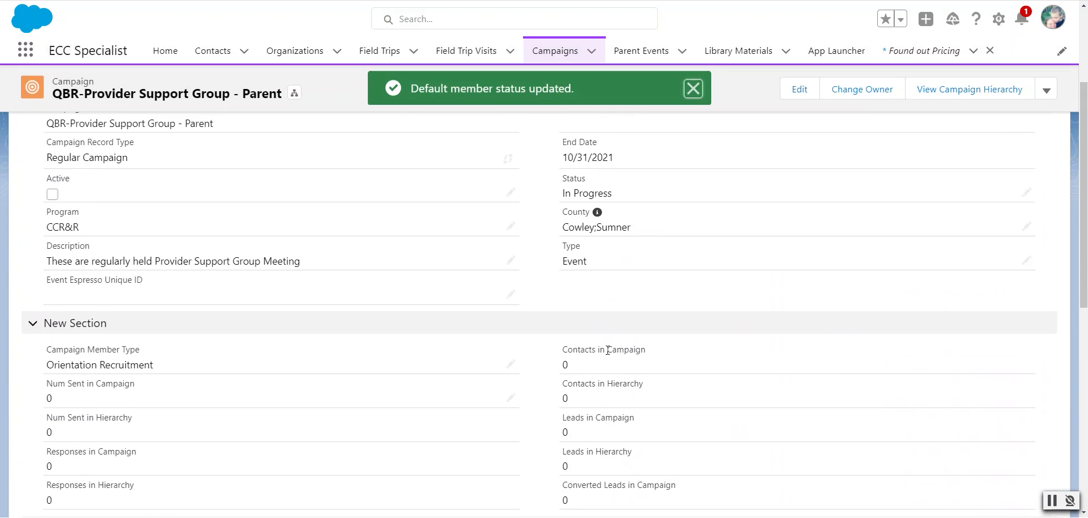
pyautogui.scroll(-10, 606, 352)
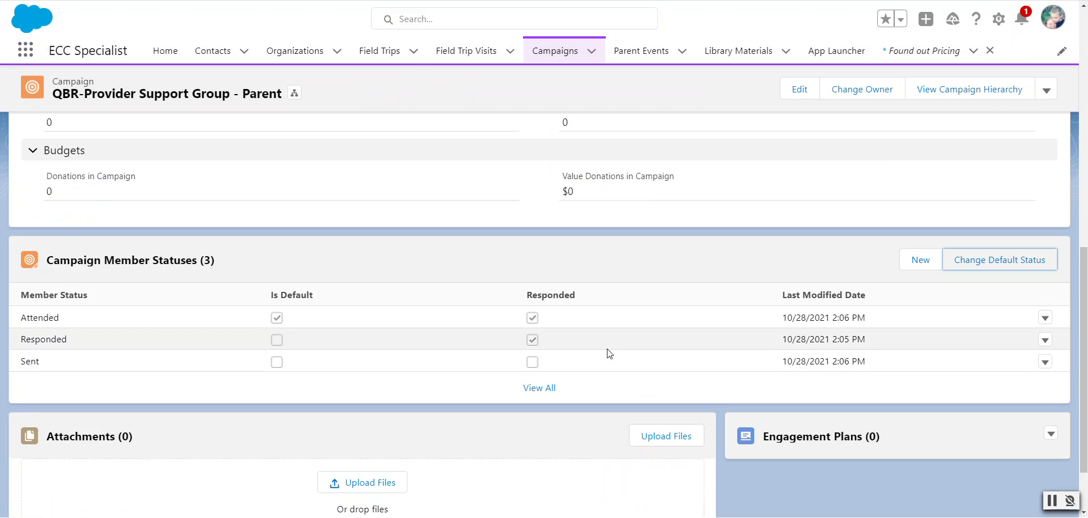
pyautogui.scroll(10, 609, 353)
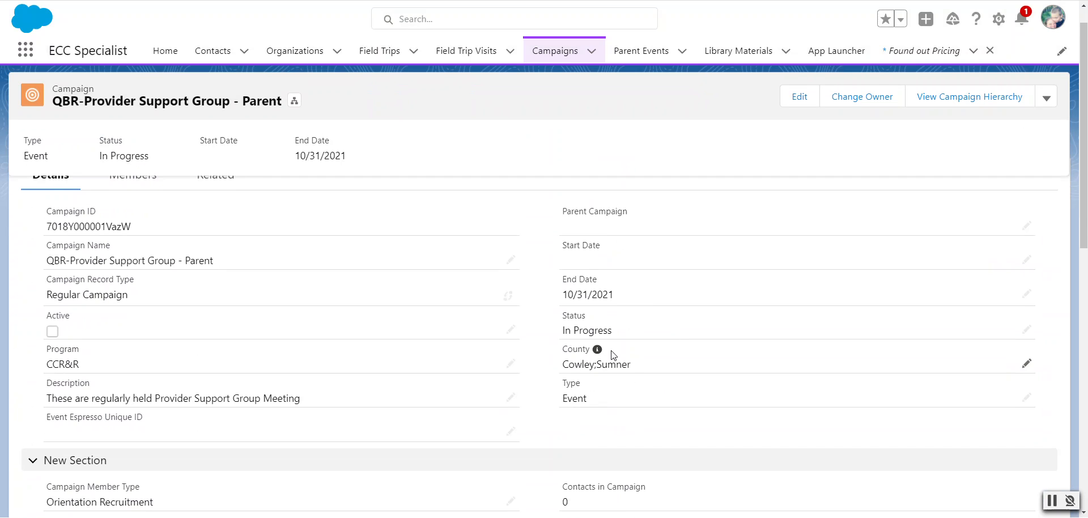
pyautogui.scroll(1, 607, 353)
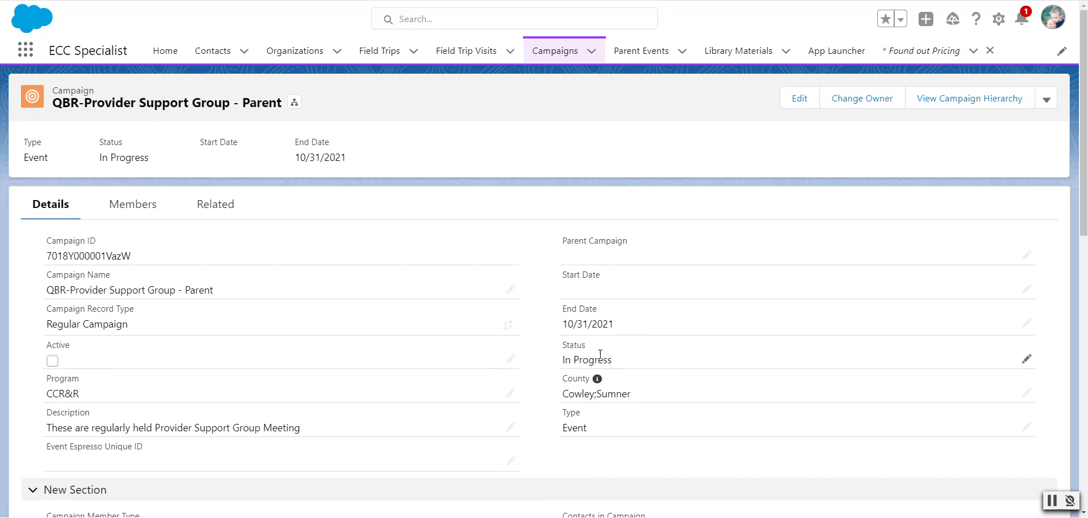
# Start a new Regular Campaign and name it "QBR - Provider Support Group on 10/27/21"
pyautogui.click(573, 55)
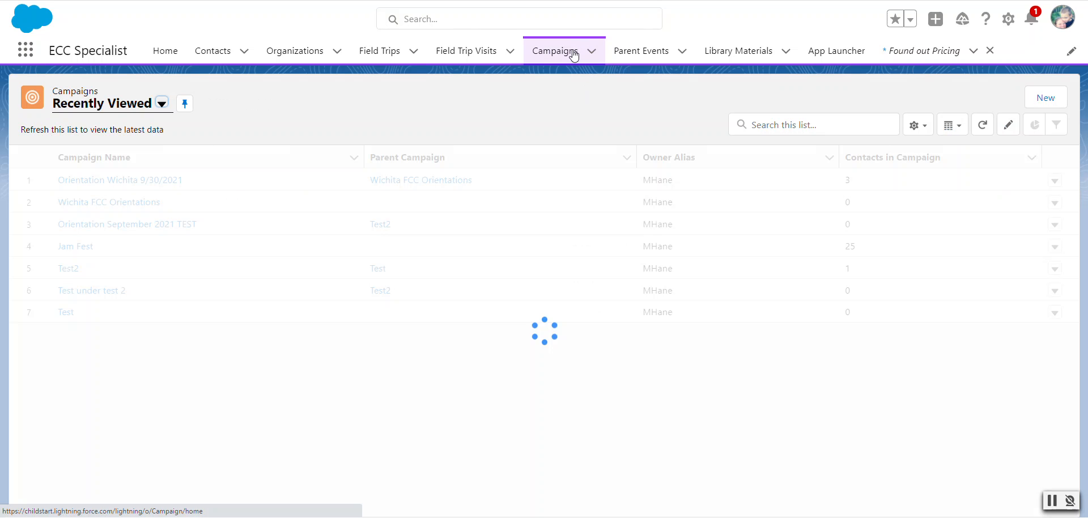
pyautogui.click(1051, 99)
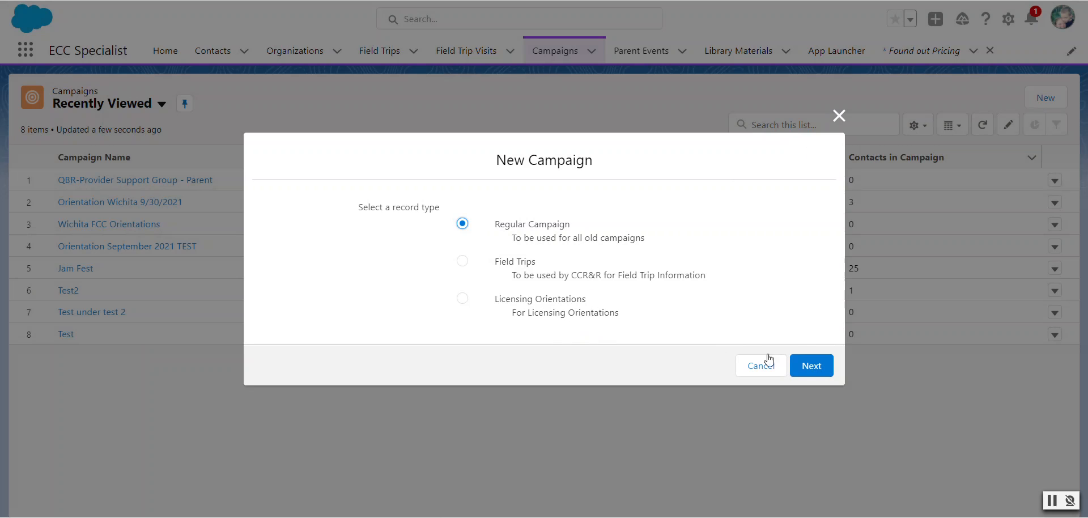
pyautogui.click(816, 366)
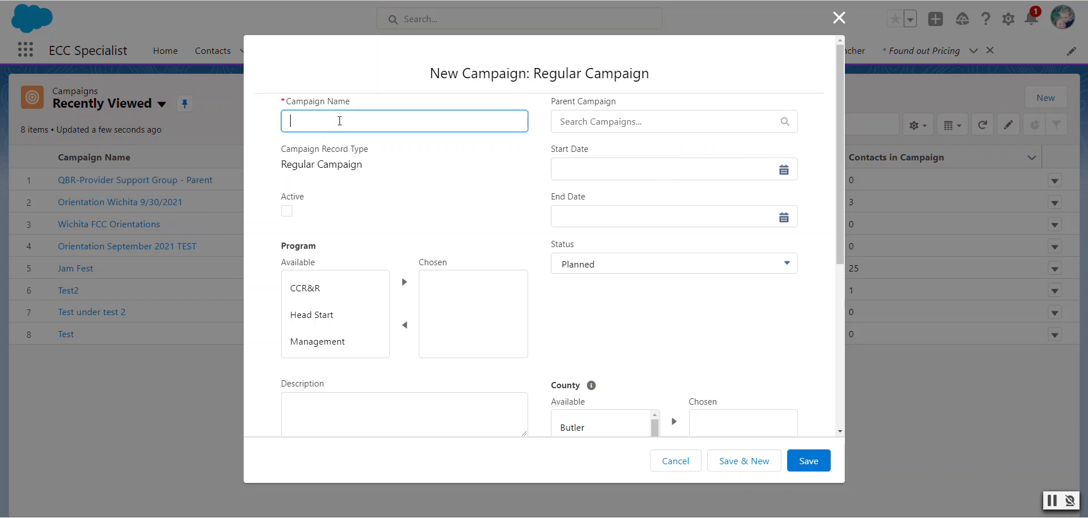
pyautogui.write('Q')
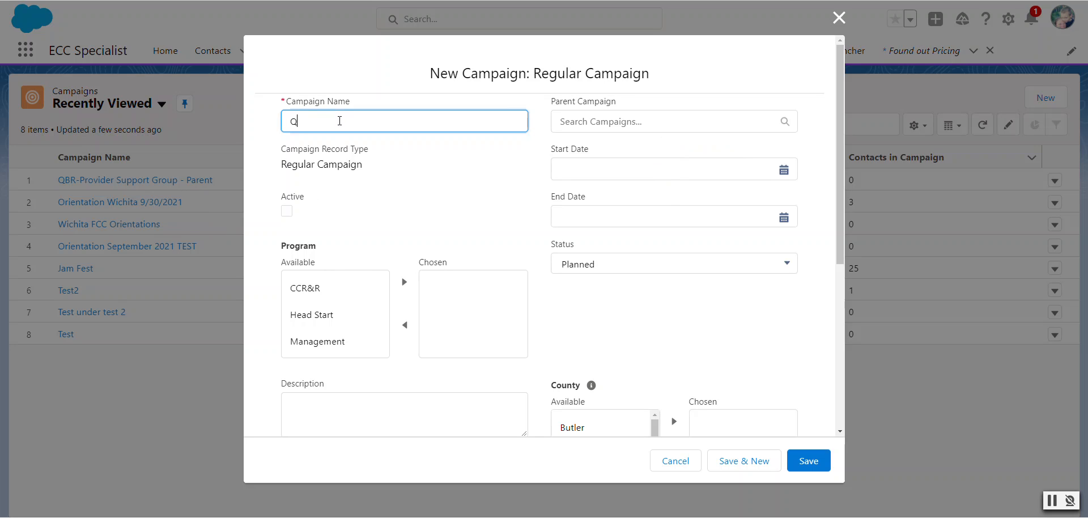
pyautogui.write('BR - {Provider Support Grouop')
pyautogui.press('BackSpace')
pyautogui.press('BackSpace')
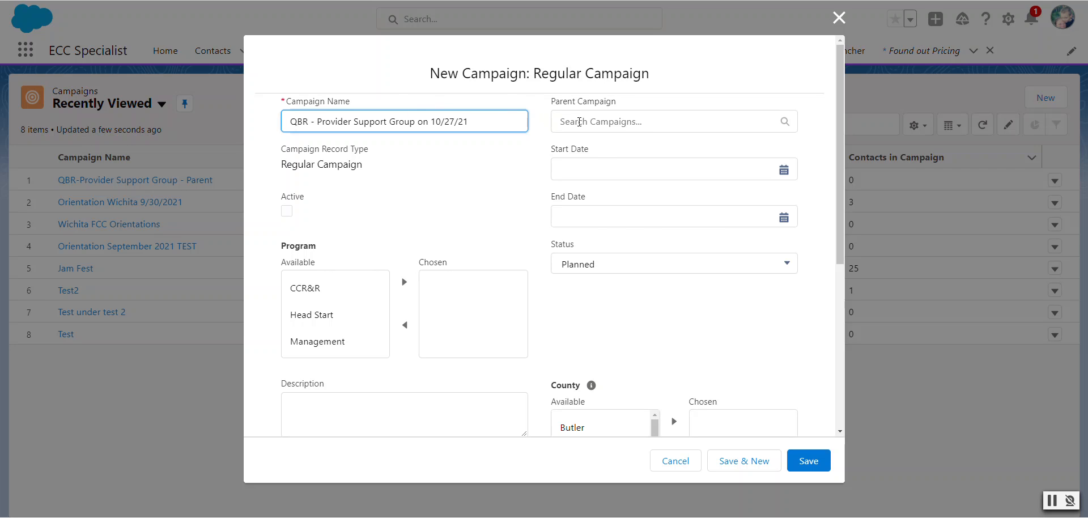
# Assign "QBR-Provider Support Group - Parent" as the parent campaign of the new campaign
pyautogui.click(577, 122)
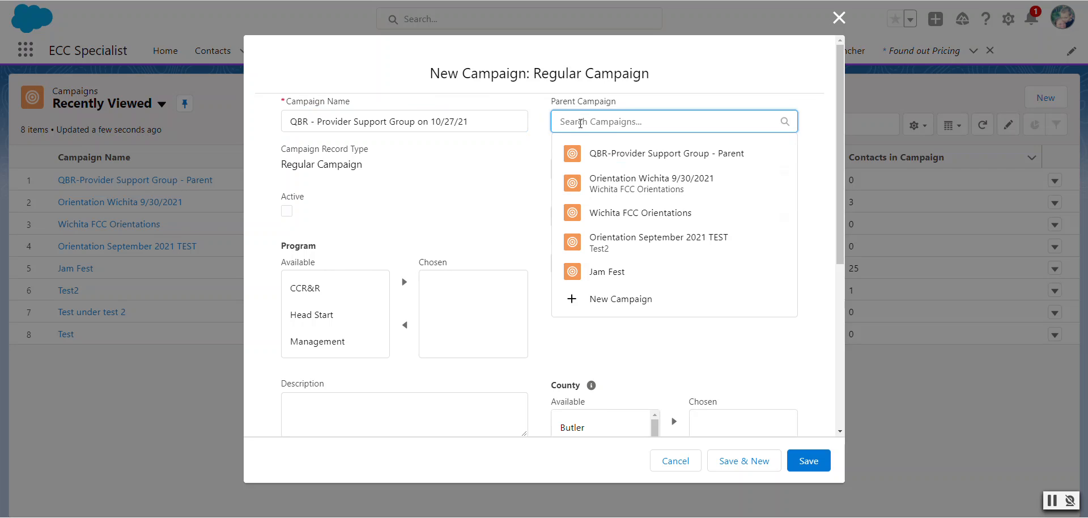
pyautogui.write('QBR')
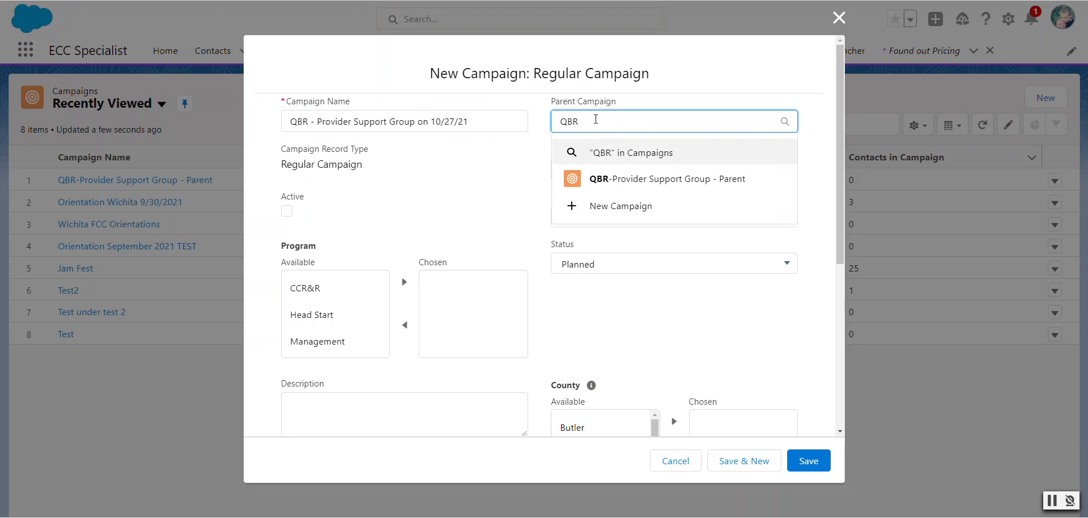
pyautogui.click(638, 178)
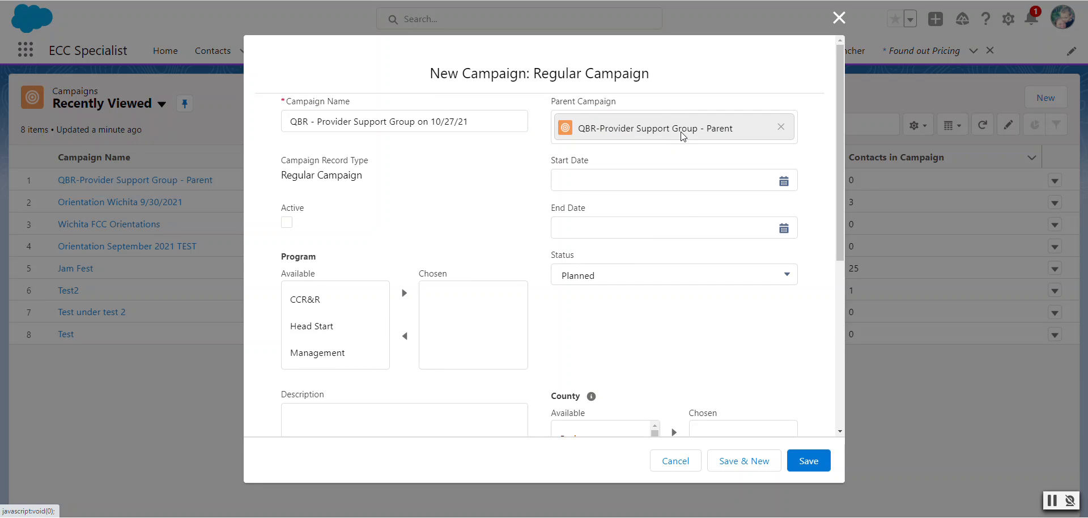
# Set both the start date and the end date of the new campaign to 10/27/2021
pyautogui.click(784, 181)
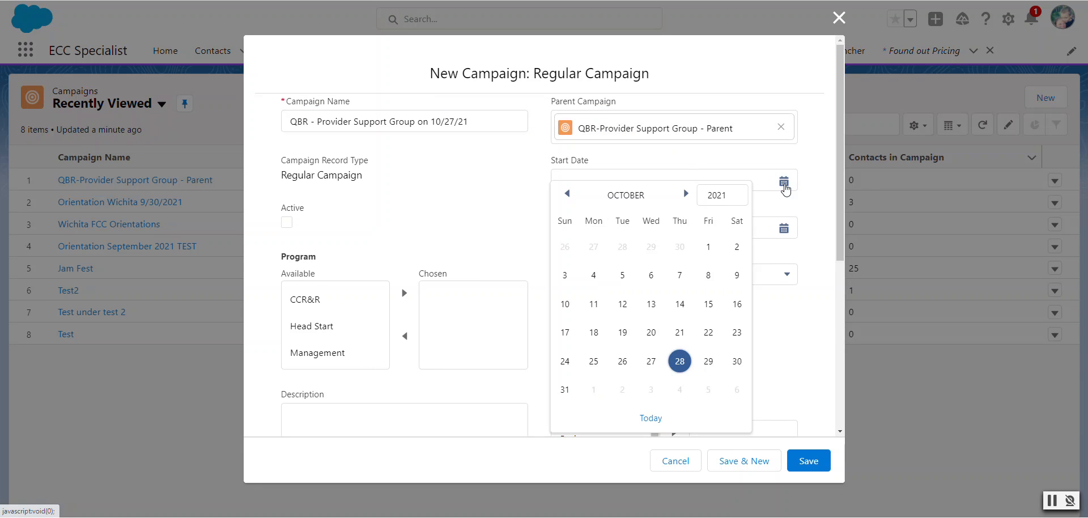
pyautogui.click(651, 361)
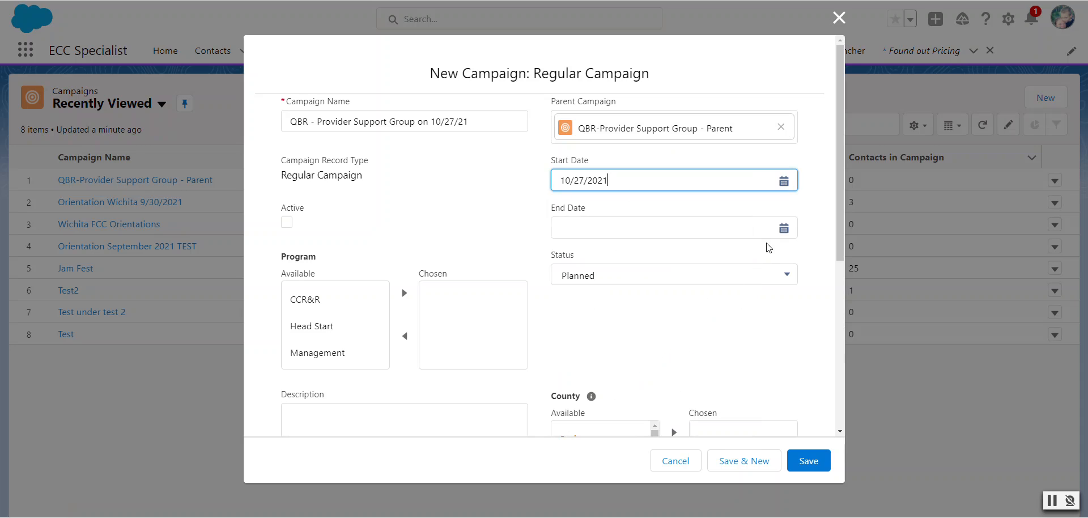
pyautogui.click(784, 229)
pyautogui.click(646, 364)
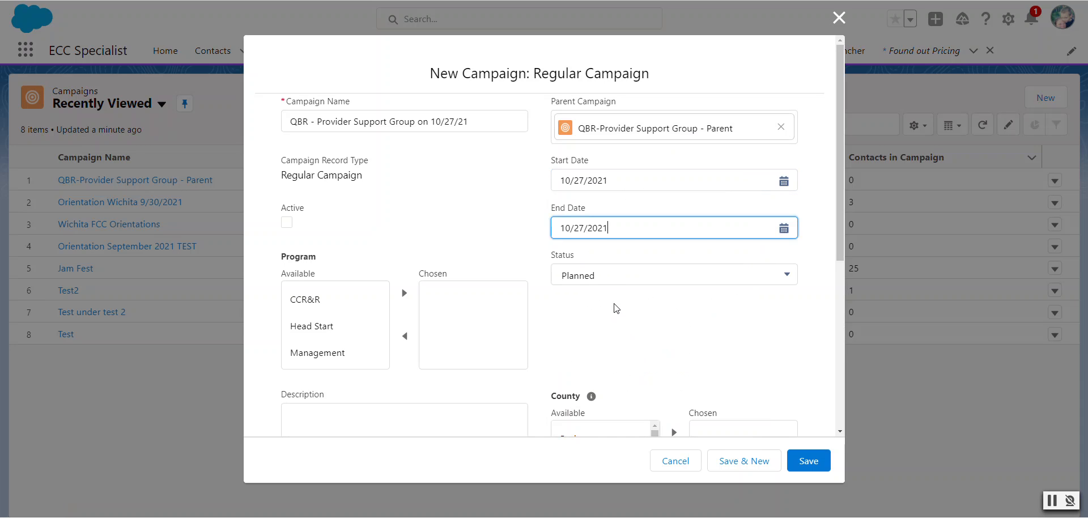
# Set the campaign status to Completed and add CCR&R to its chosen programs
pyautogui.click(592, 279)
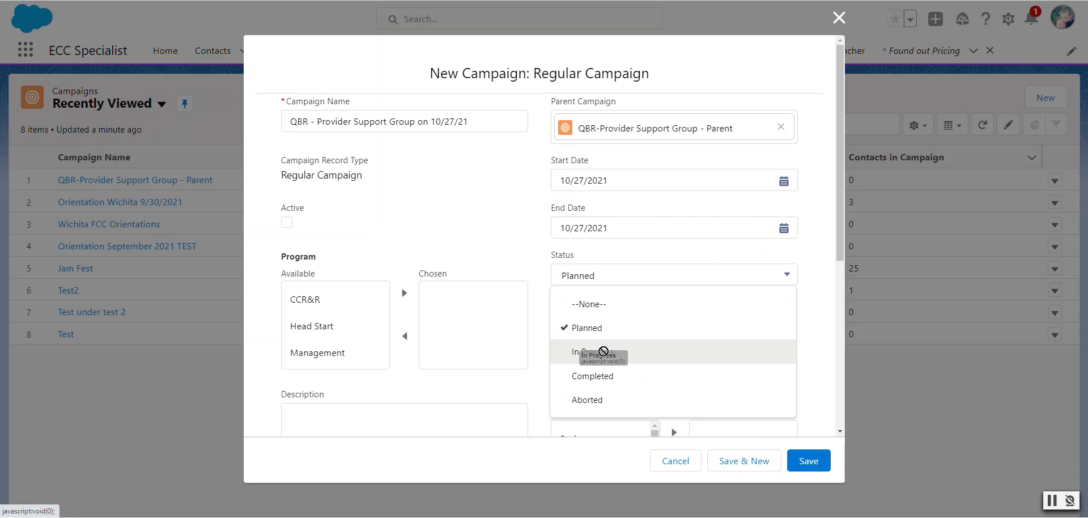
pyautogui.click(604, 375)
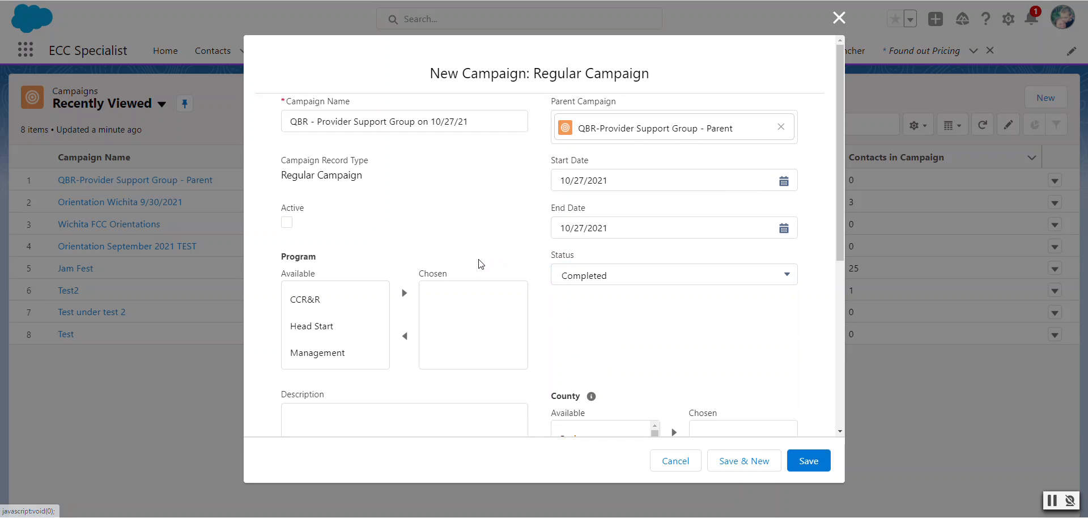
pyautogui.click(340, 299)
pyautogui.click(404, 292)
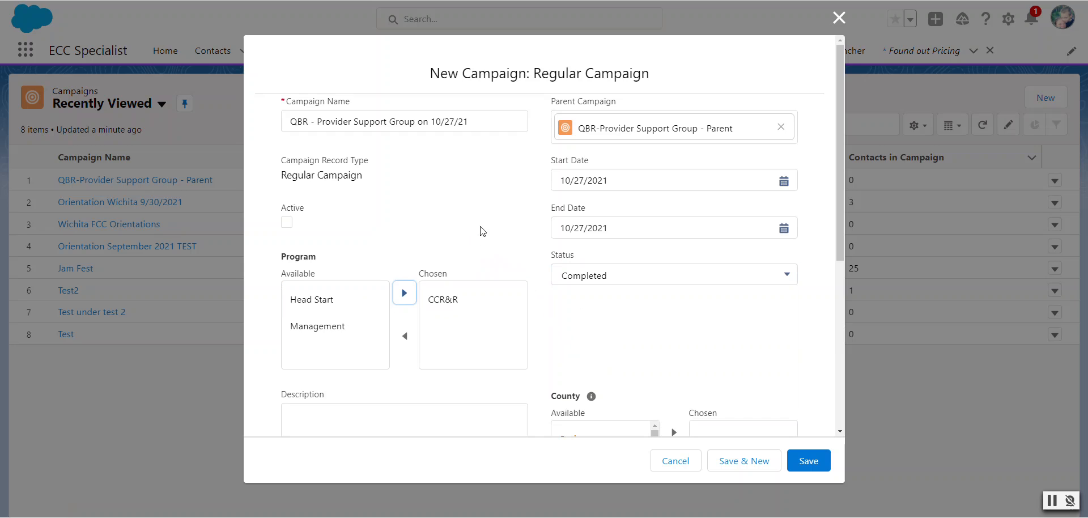
# Add Cowley and Sumner to the chosen counties of the 10/27/21 campaign
pyautogui.scroll(-5, 531, 279)
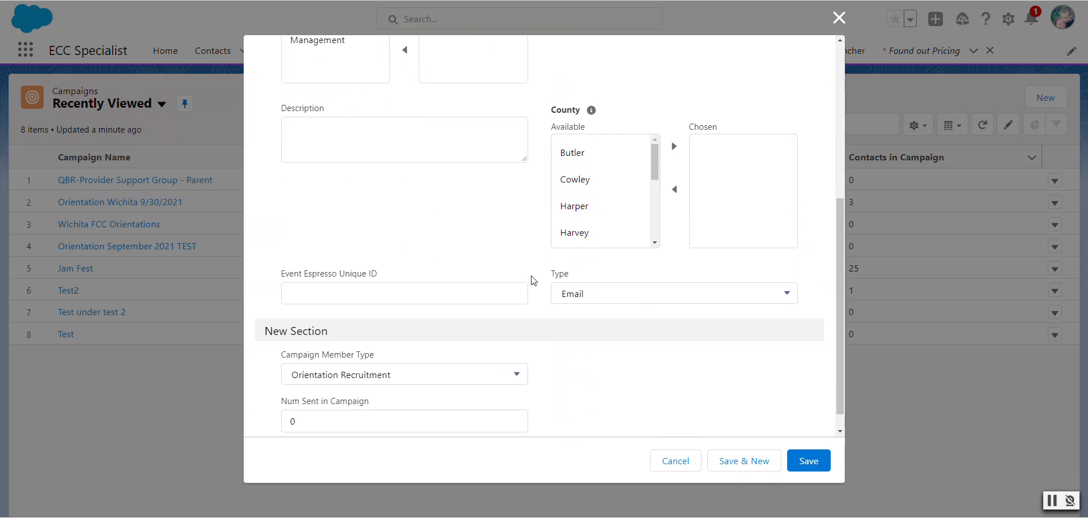
pyautogui.click(616, 171)
pyautogui.click(674, 146)
pyautogui.scroll(-1, 656, 194)
pyautogui.scroll(-3, 656, 194)
pyautogui.click(625, 234)
pyautogui.click(674, 148)
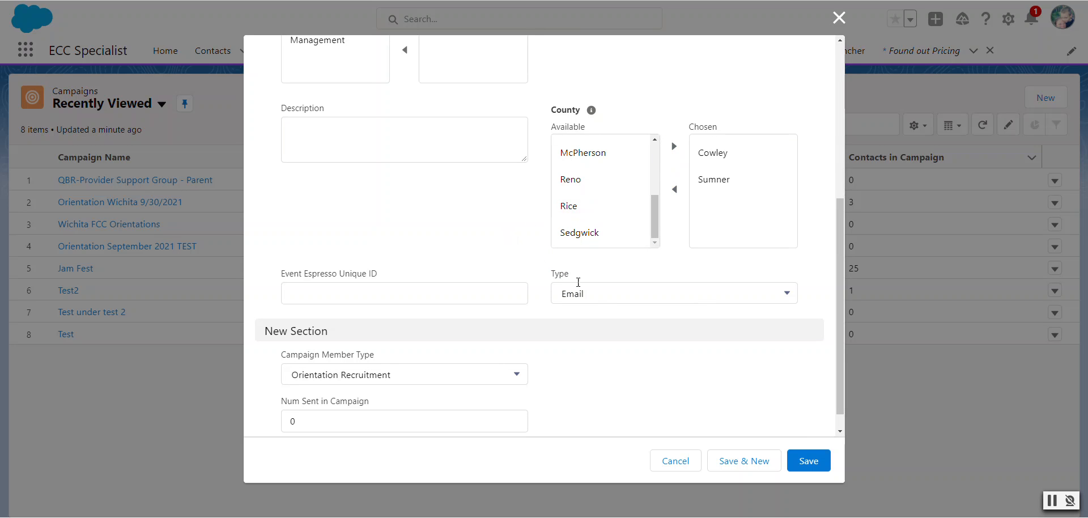
# Set the 10/27/21 campaign's type to Event and save the campaign
pyautogui.click(600, 296)
pyautogui.click(641, 342)
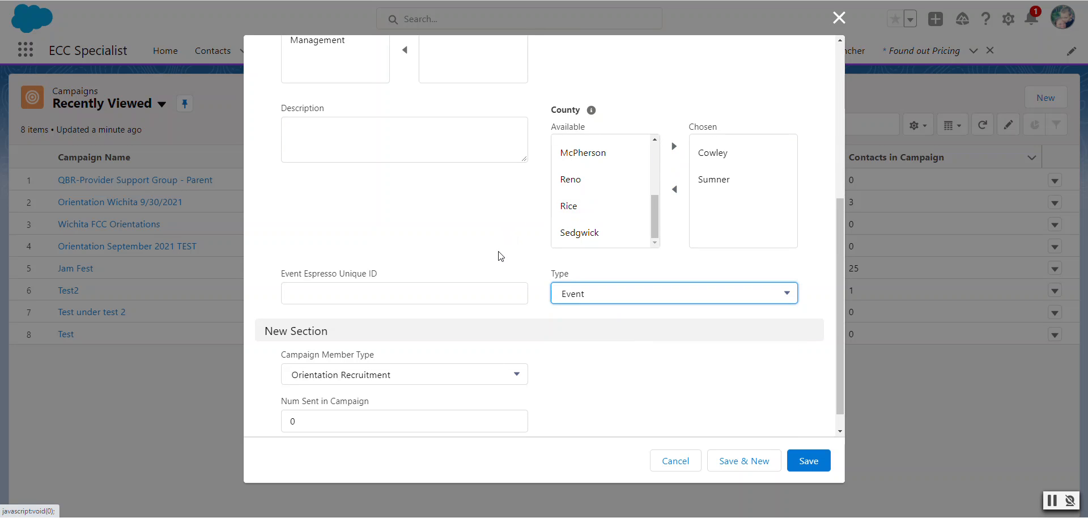
pyautogui.click(804, 460)
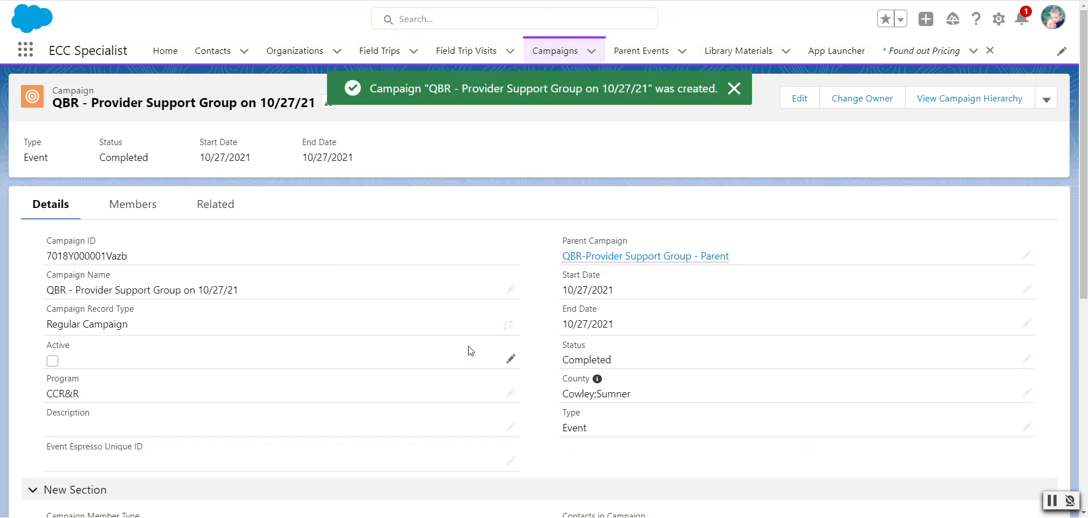
# Add an "Attended" member status that counts as Responded to the 10/27/21 campaign and save it
pyautogui.scroll(-7, 473, 356)
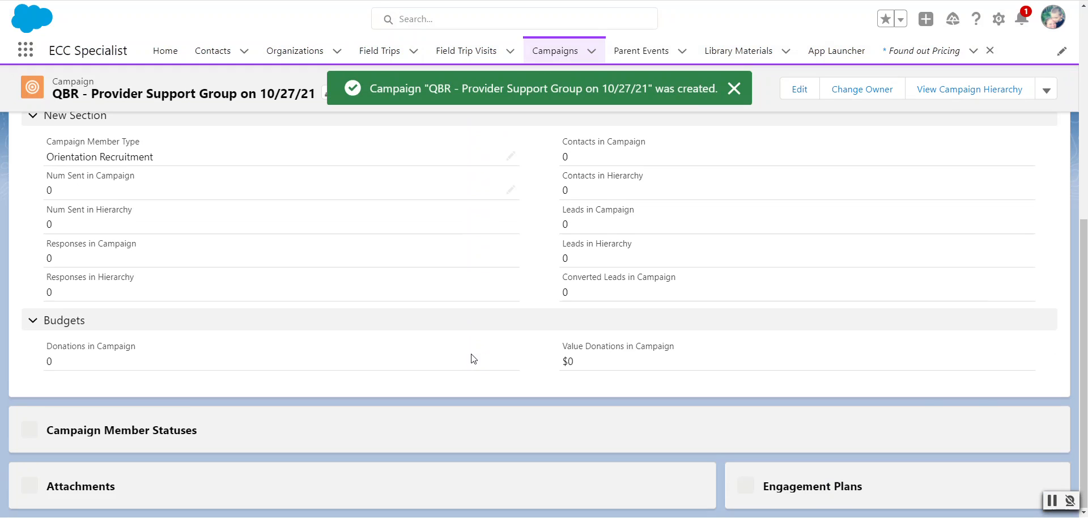
pyautogui.scroll(-2, 475, 363)
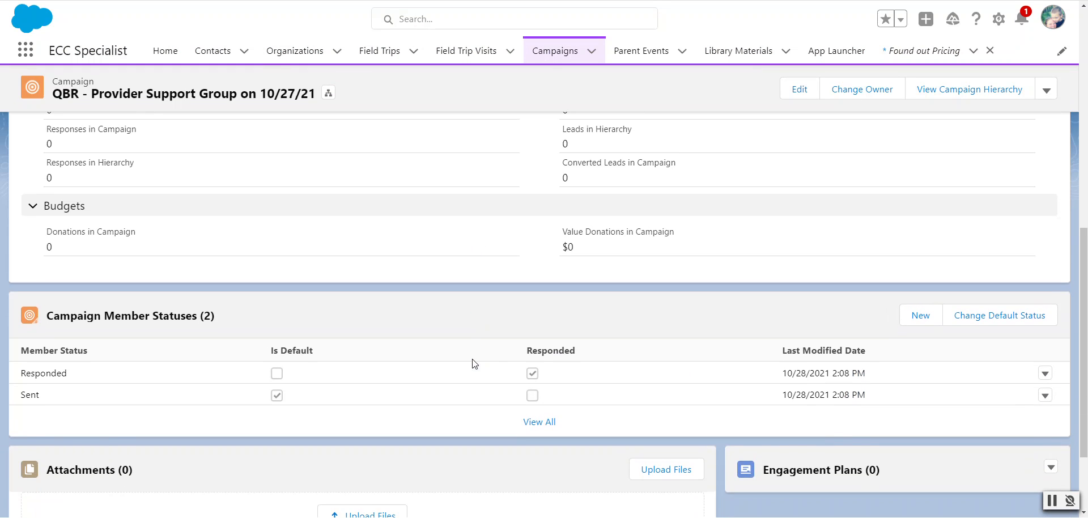
pyautogui.click(554, 424)
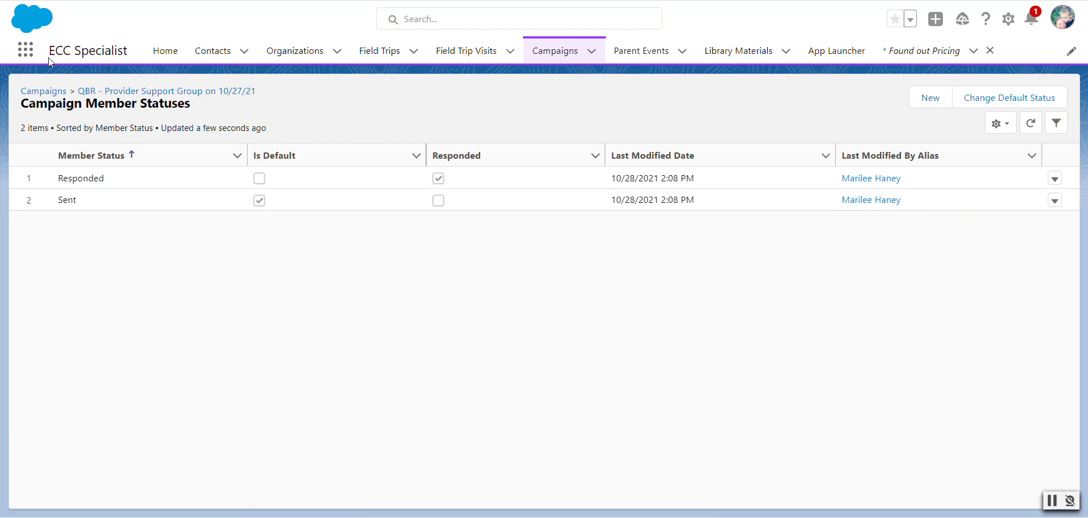
pyautogui.click(15, 2)
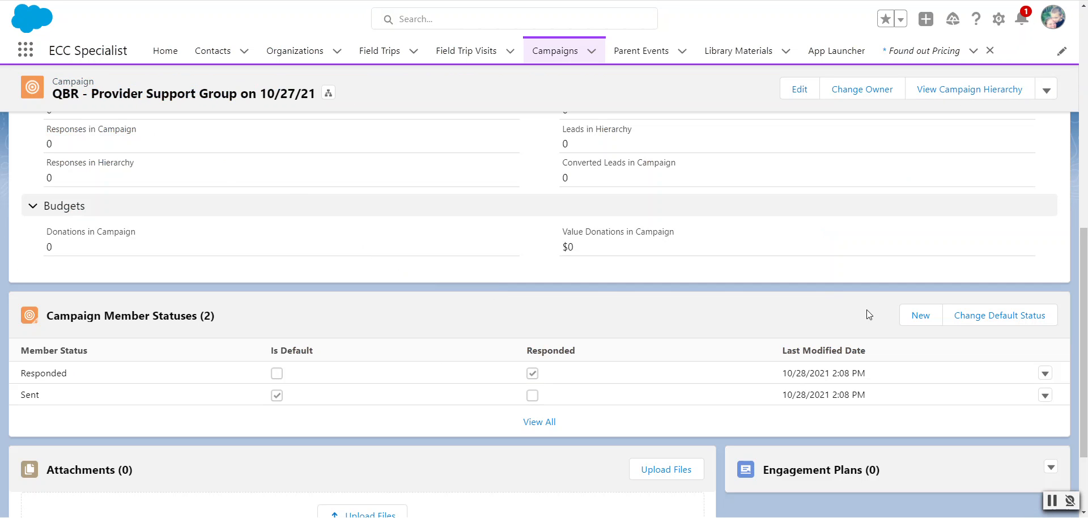
pyautogui.click(910, 315)
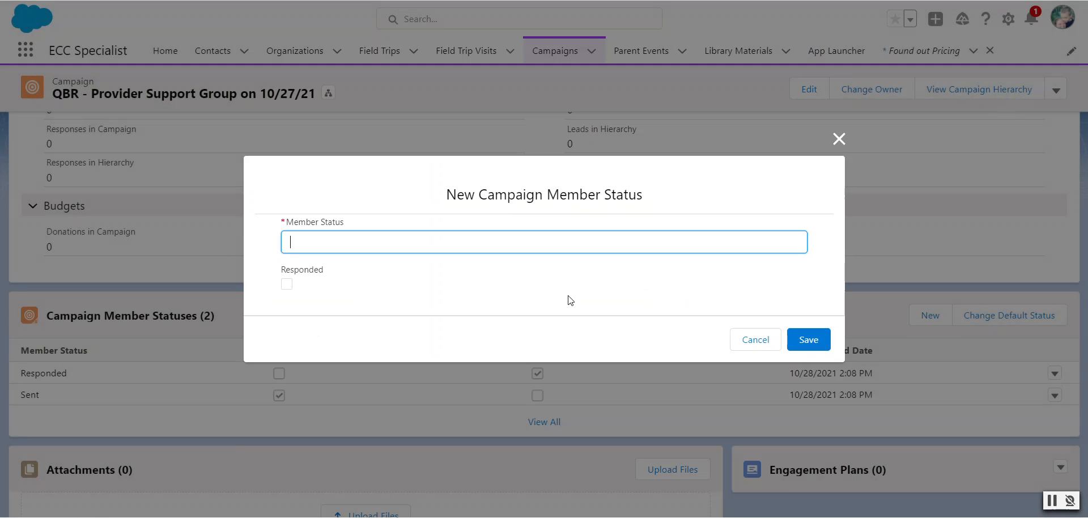
pyautogui.write('Attended')
pyautogui.click(287, 284)
pyautogui.click(807, 340)
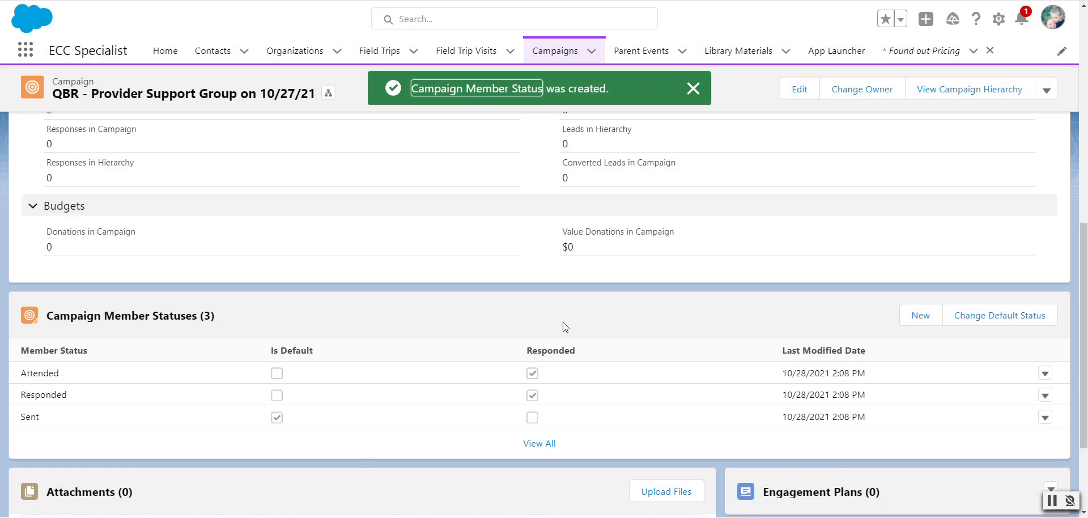
# Make Attended the default member status of the 10/27/21 campaign
pyautogui.click(996, 317)
pyautogui.click(496, 278)
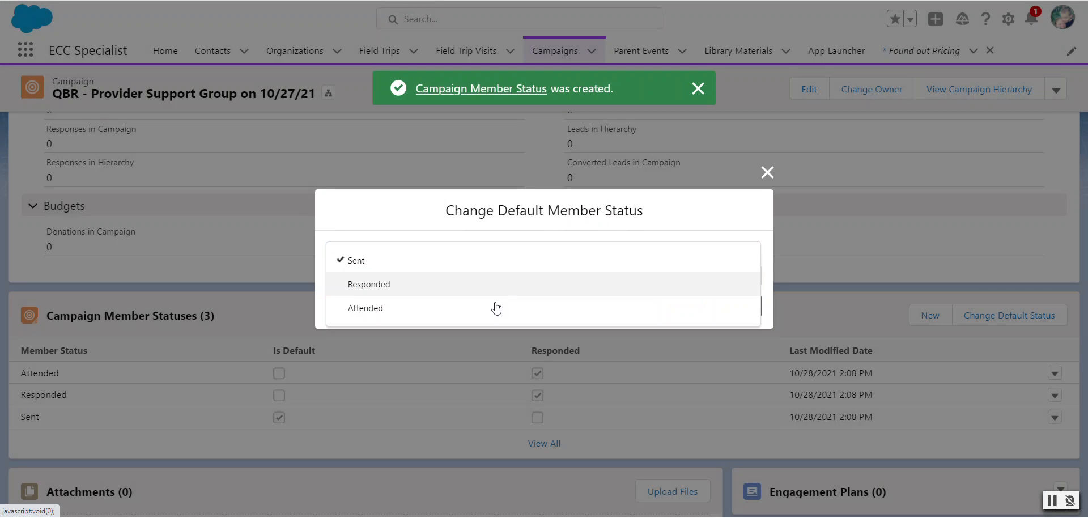
pyautogui.click(496, 311)
pyautogui.click(731, 313)
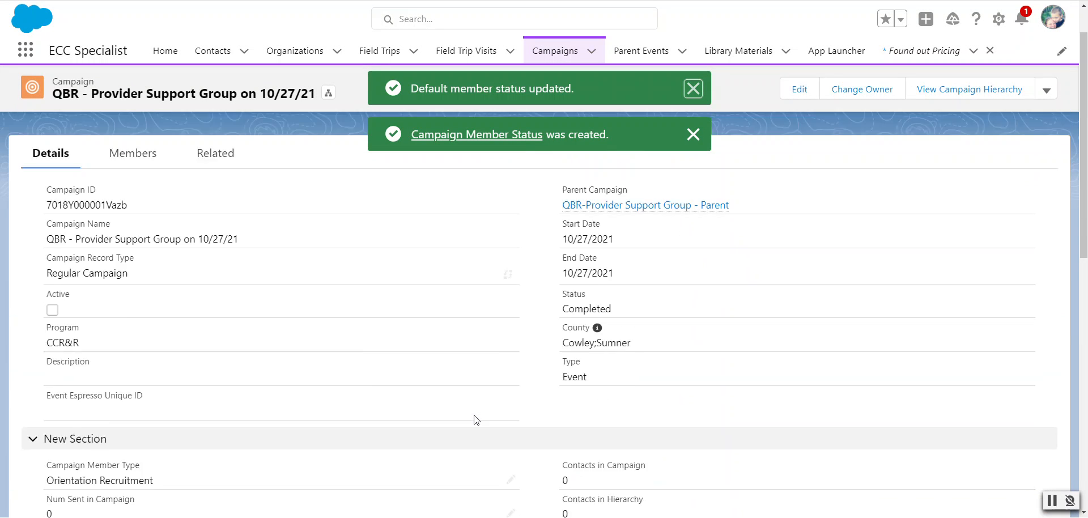
# Examine the 10/27/21 campaign's members list and member statuses
pyautogui.scroll(10, 358, 315)
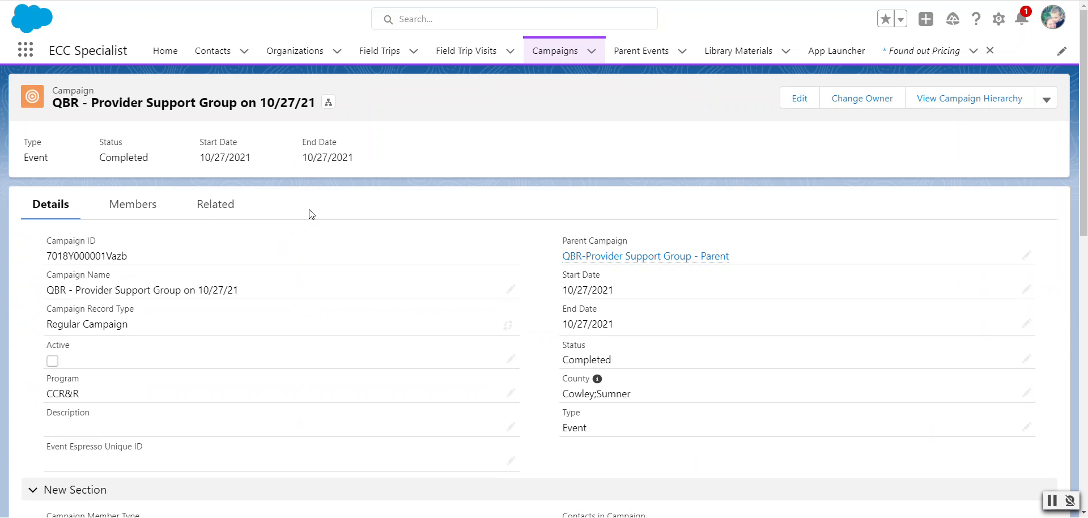
pyautogui.click(154, 204)
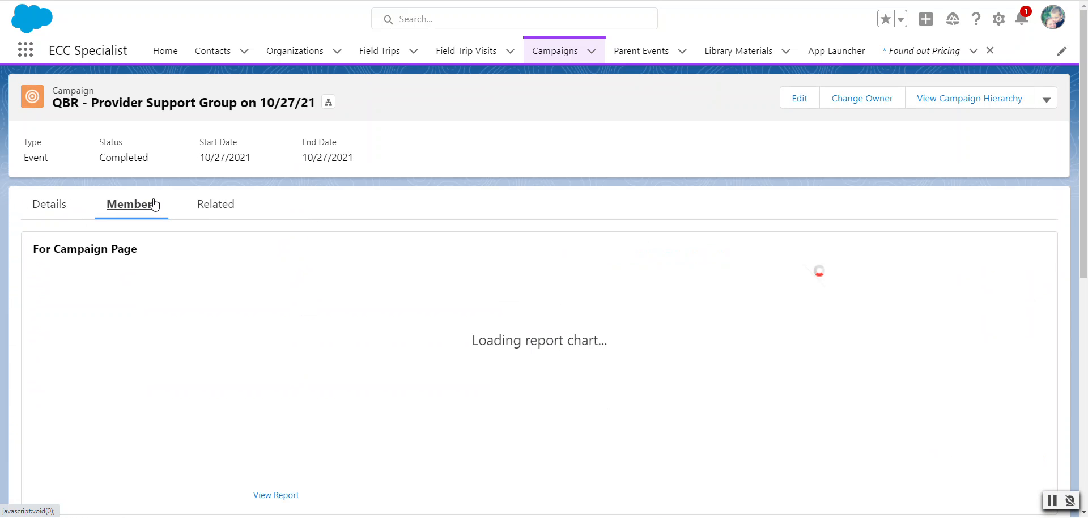
pyautogui.scroll(-6, 519, 275)
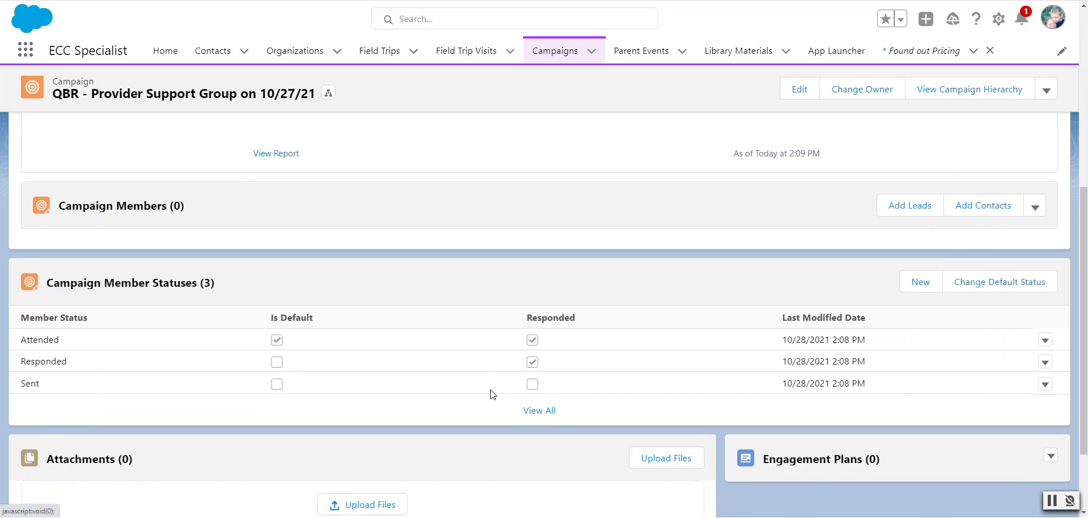
pyautogui.scroll(-2, 488, 388)
pyautogui.scroll(5, 488, 388)
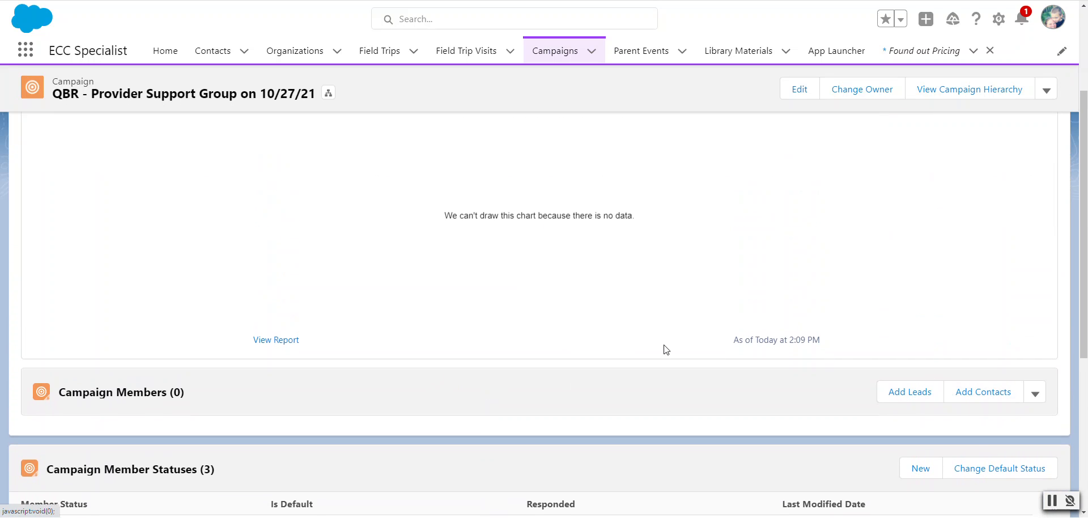
pyautogui.scroll(3, 664, 363)
# Search all records for the provider by first name and open the matching contact record
pyautogui.click(415, 22)
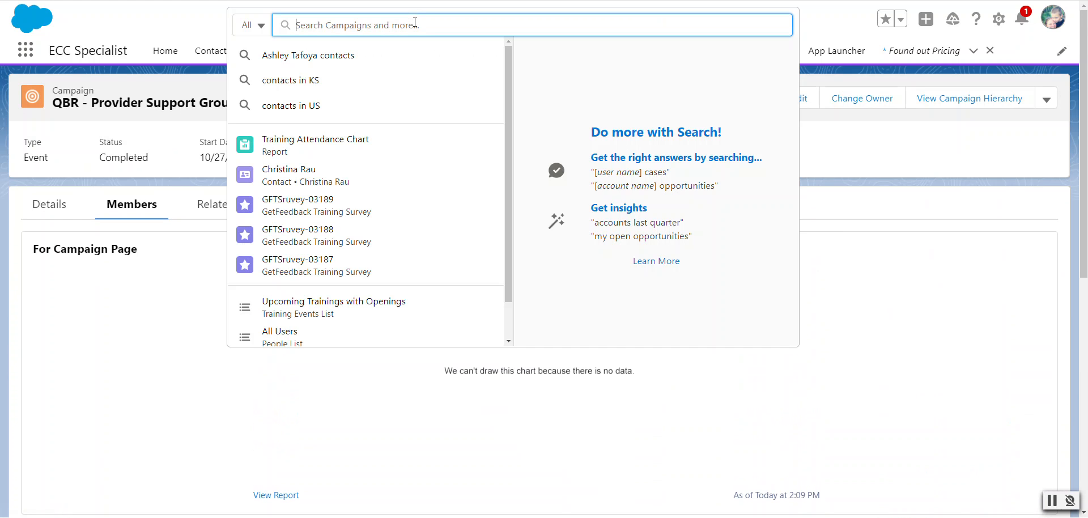
pyautogui.write('Marilee')
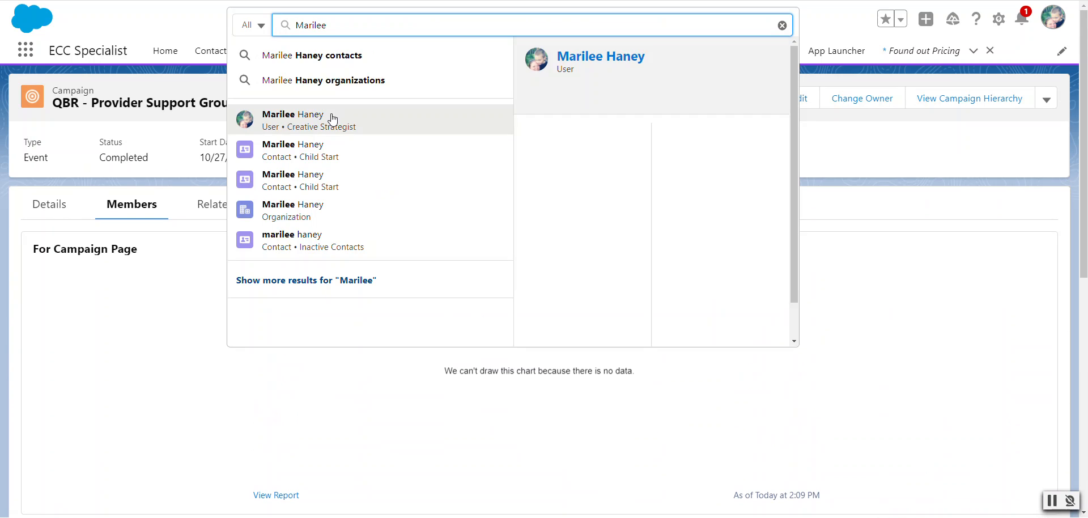
pyautogui.moveTo(365, 29); pyautogui.dragTo(270, 33)
pyautogui.write('Jas')
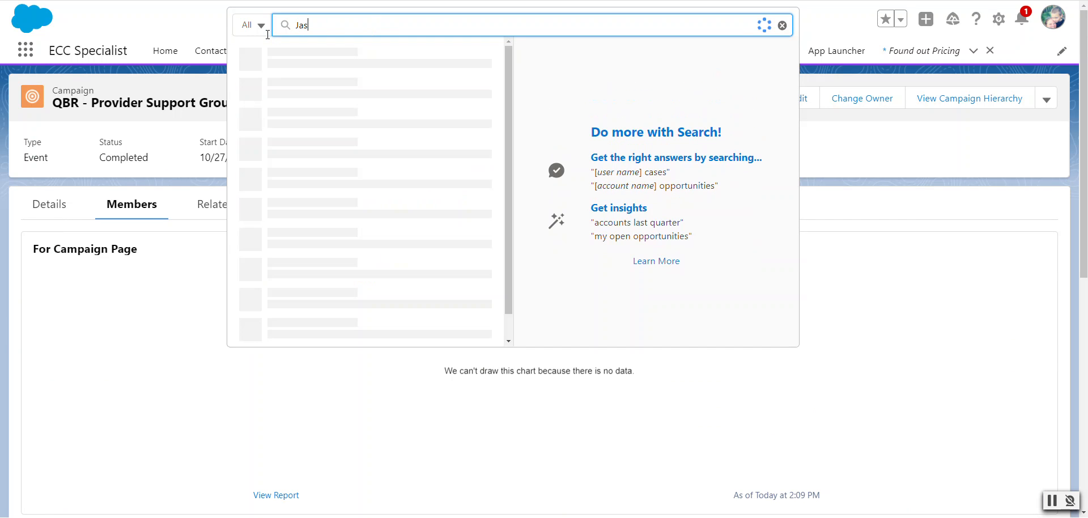
pyautogui.write('on')
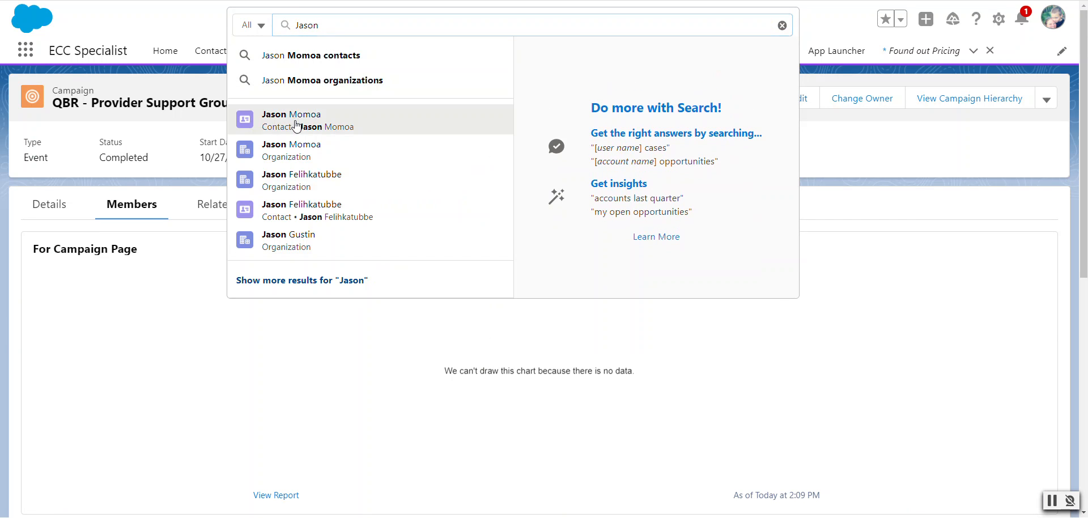
pyautogui.click(320, 124)
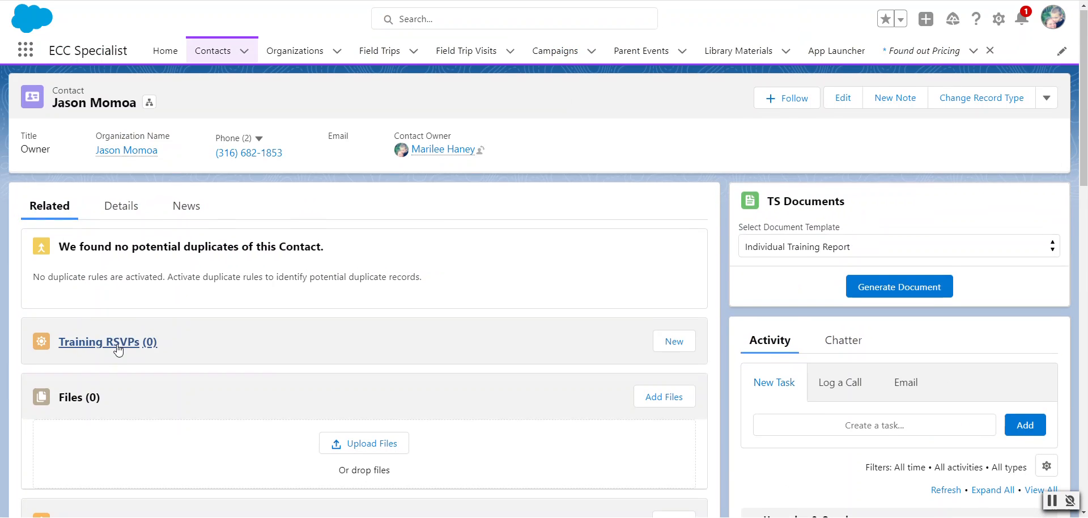
# Add the contact to the "QBR - Provider Support Group on 10/27/21" campaign with the Attended status and save the campaign member
pyautogui.scroll(-5, 119, 348)
pyautogui.scroll(-3, 120, 348)
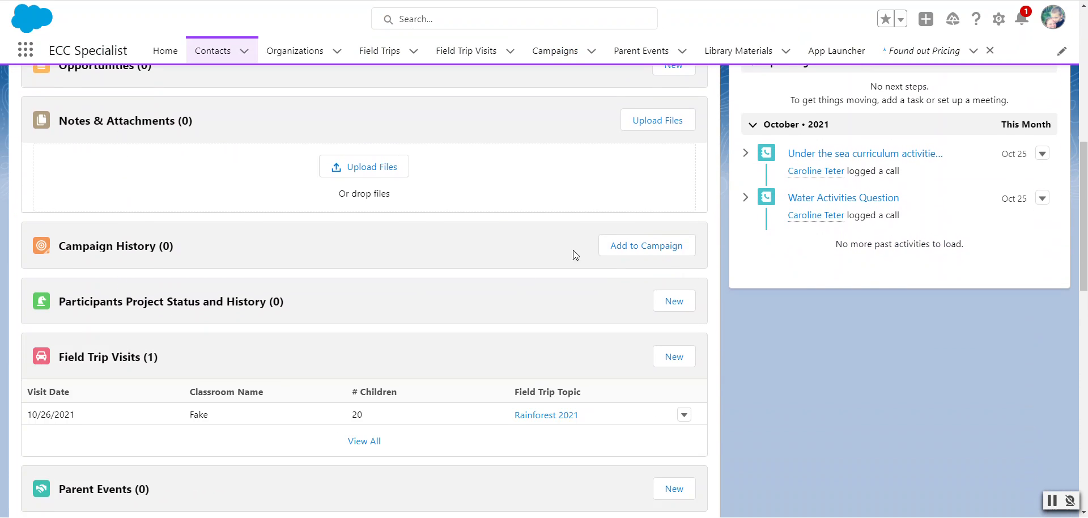
pyautogui.click(619, 252)
pyautogui.click(604, 259)
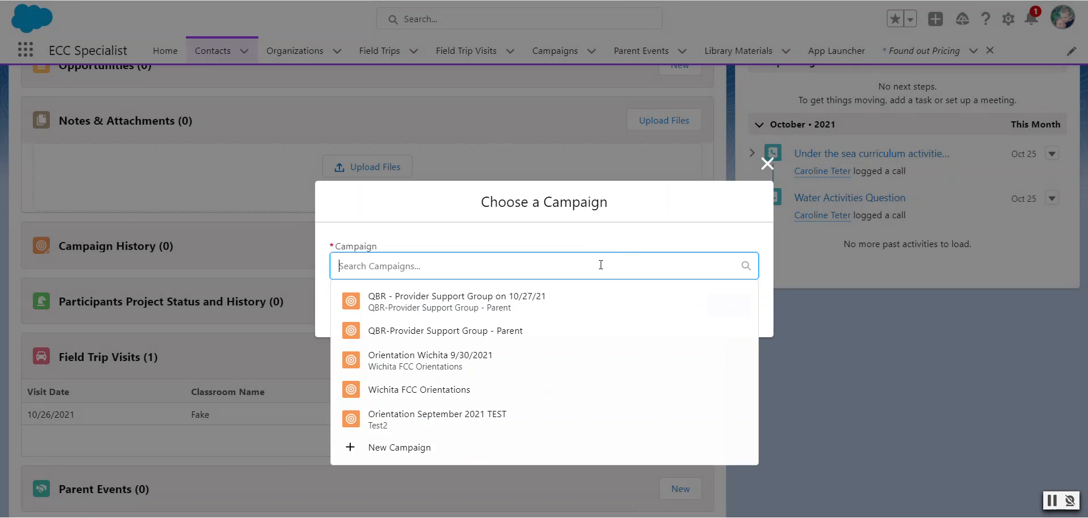
pyautogui.click(558, 306)
pyautogui.click(731, 309)
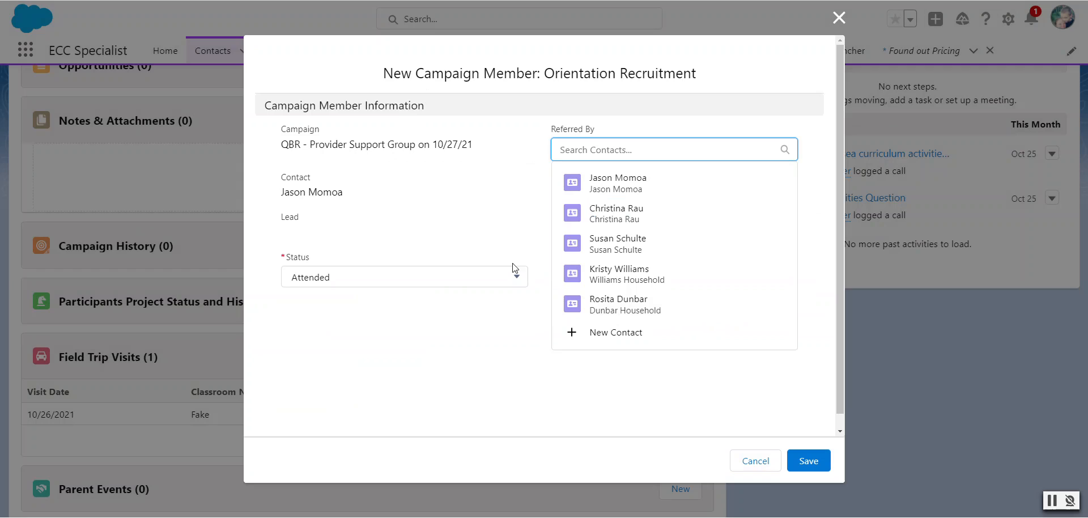
pyautogui.click(471, 338)
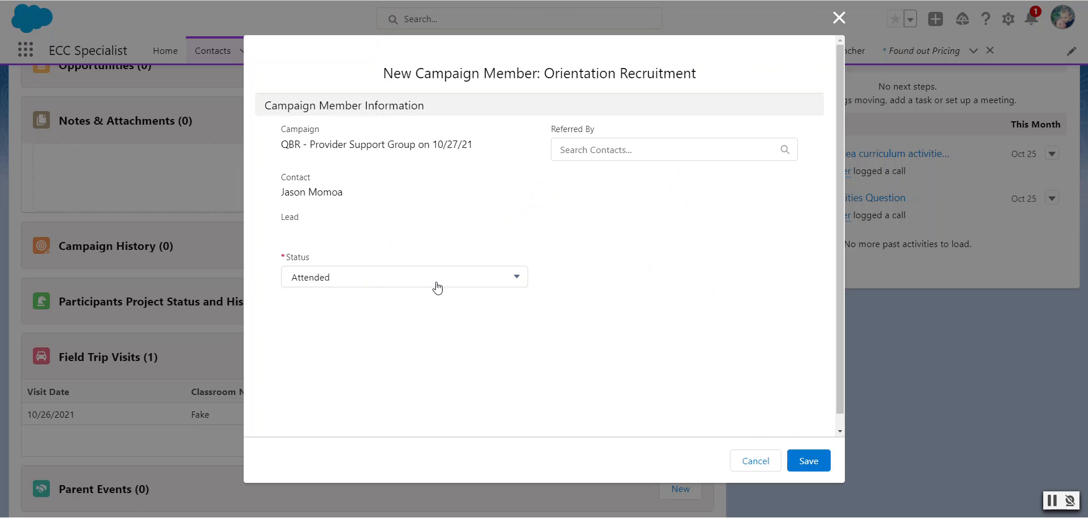
pyautogui.click(807, 460)
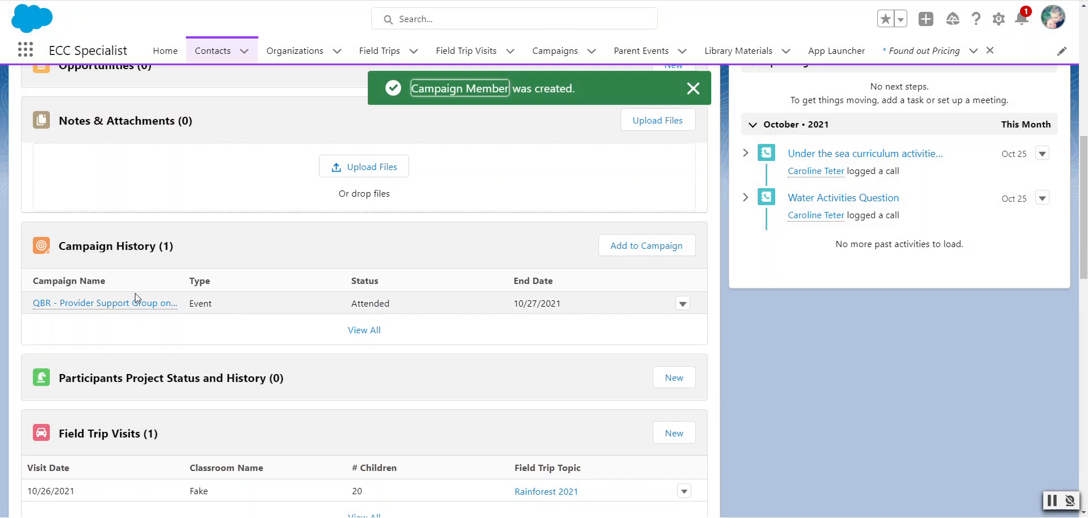
# Open the 10/27/21 Provider Support Group campaign from the contact's campaign history
pyautogui.scroll(10, 249, 292)
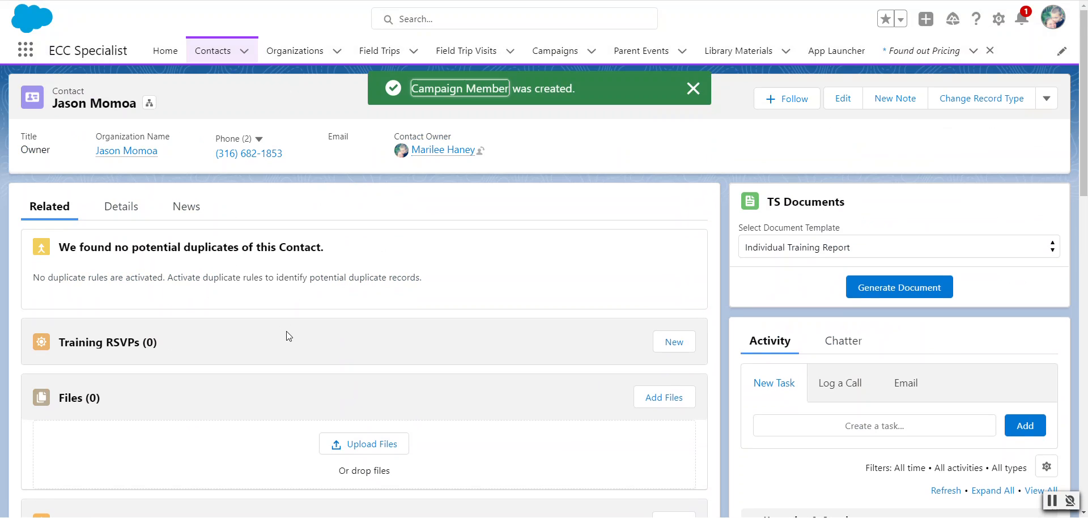
pyautogui.scroll(-5, 284, 335)
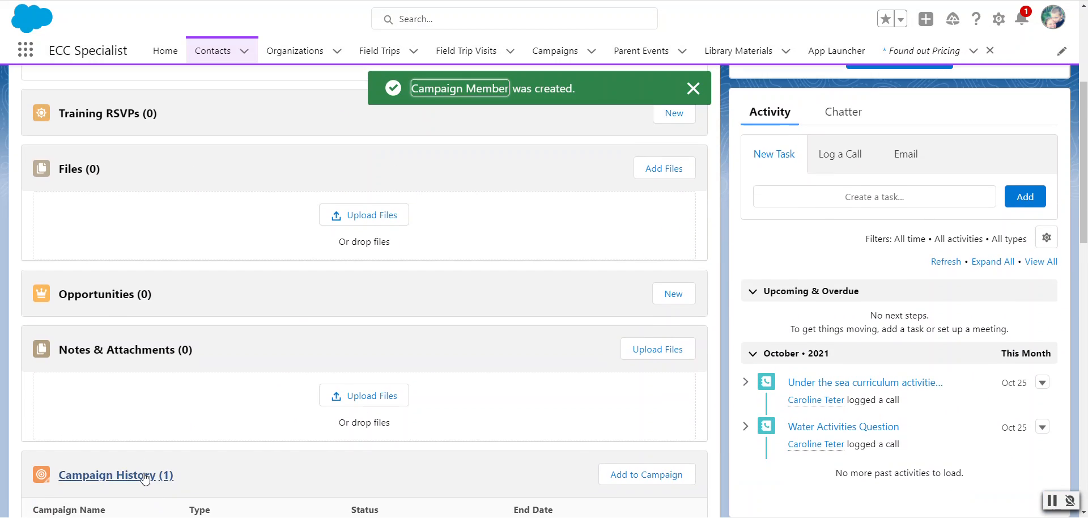
pyautogui.scroll(-2, 145, 448)
pyautogui.click(161, 417)
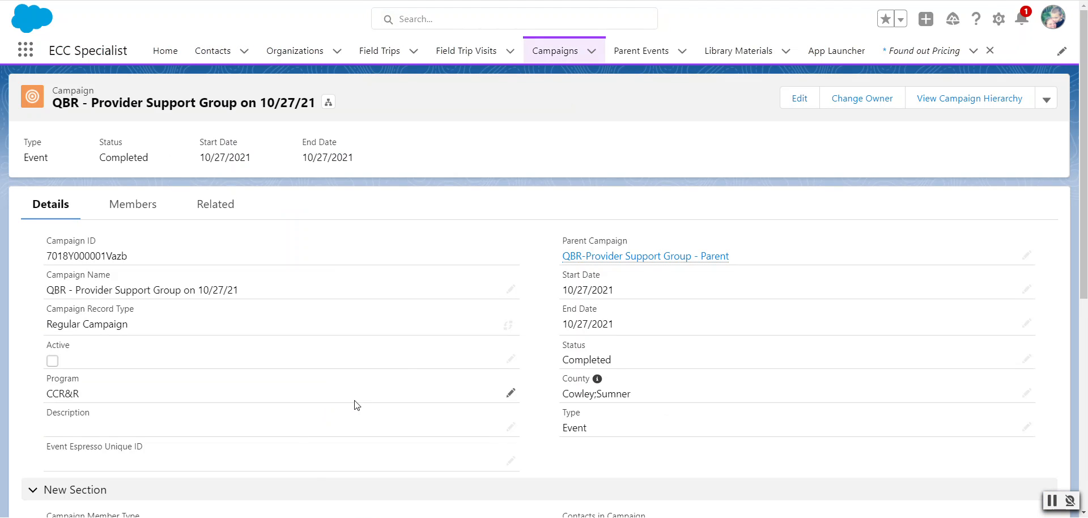
# Examine the campaign's details, contact and response totals, and member statuses
pyautogui.scroll(-7, 336, 374)
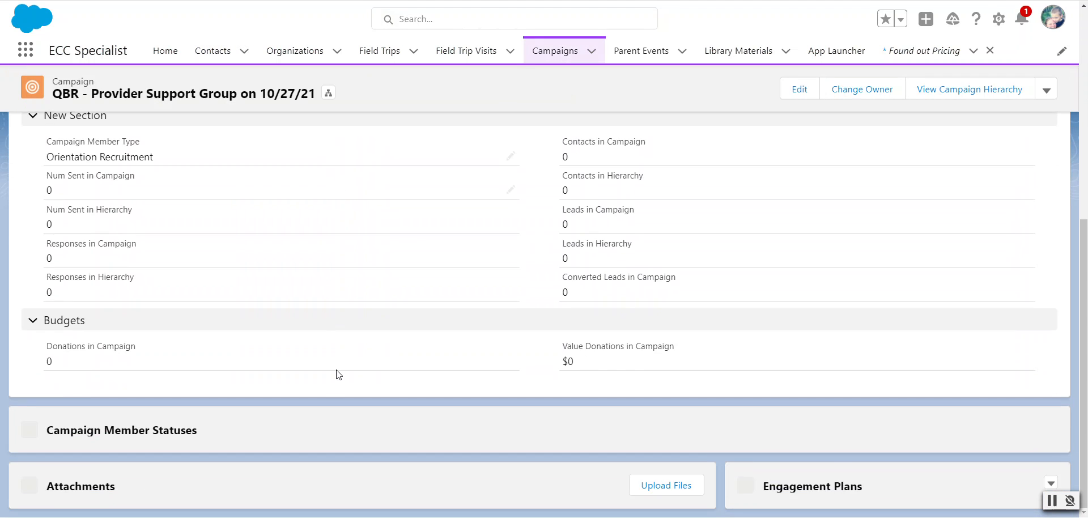
pyautogui.scroll(-4, 338, 374)
pyautogui.scroll(8, 381, 419)
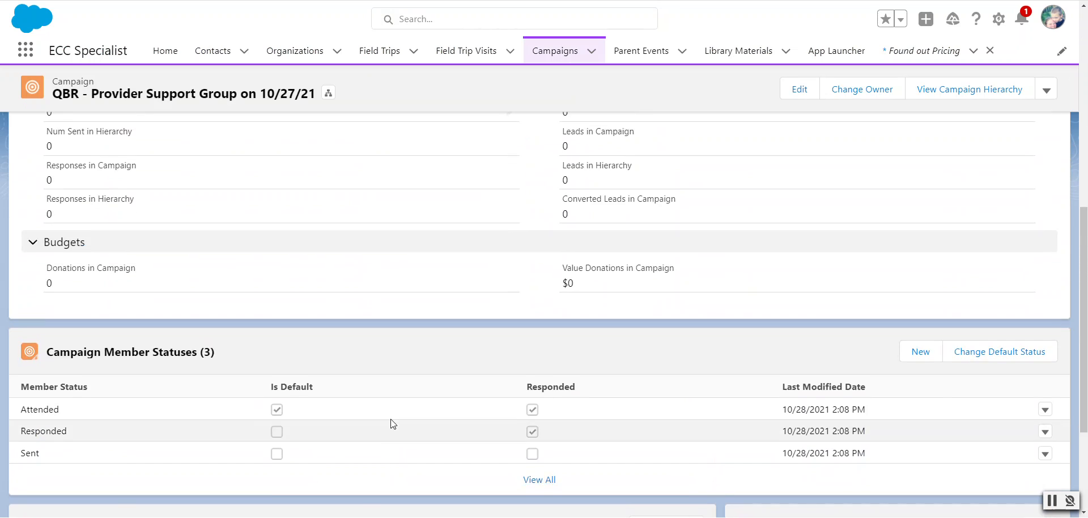
pyautogui.scroll(3, 390, 424)
pyautogui.scroll(-4, 391, 424)
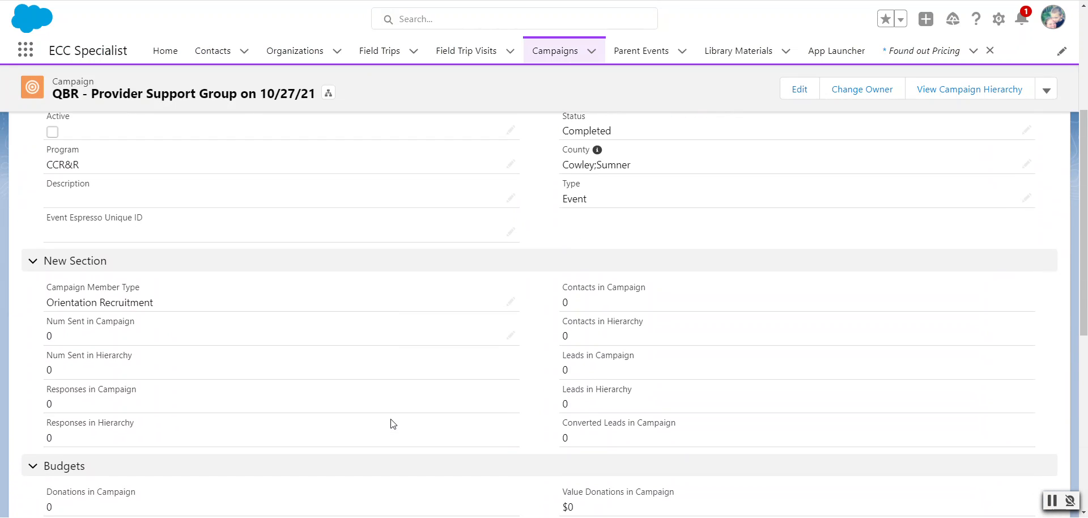
pyautogui.scroll(5, 420, 420)
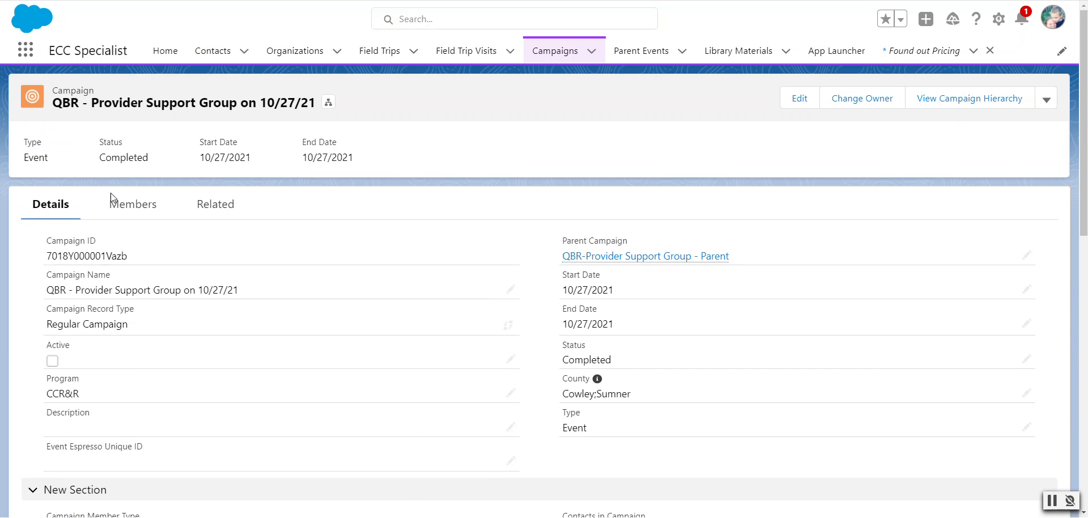
# Go to the campaign's members and start adding contacts to the campaign
pyautogui.click(120, 206)
pyautogui.scroll(-5, 364, 288)
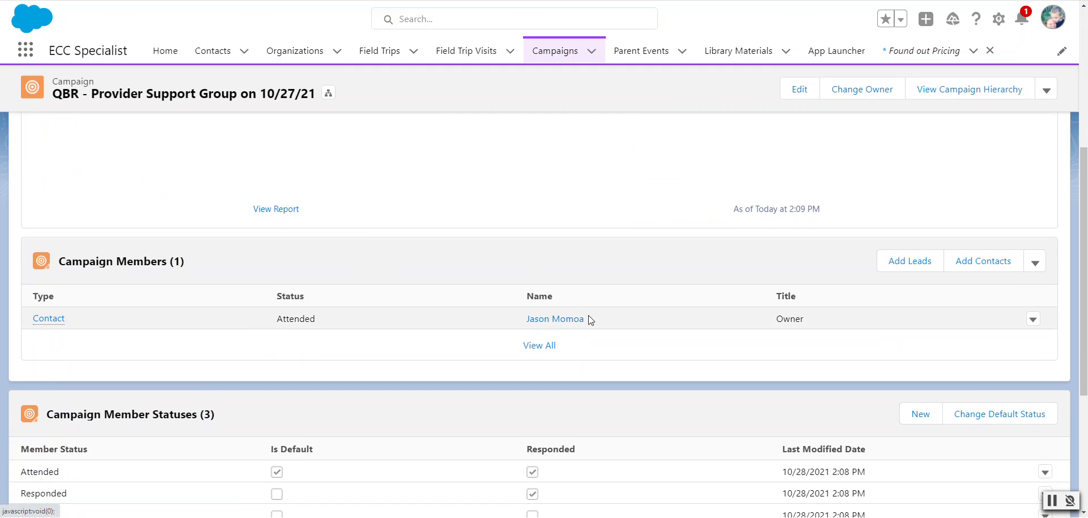
pyautogui.click(974, 265)
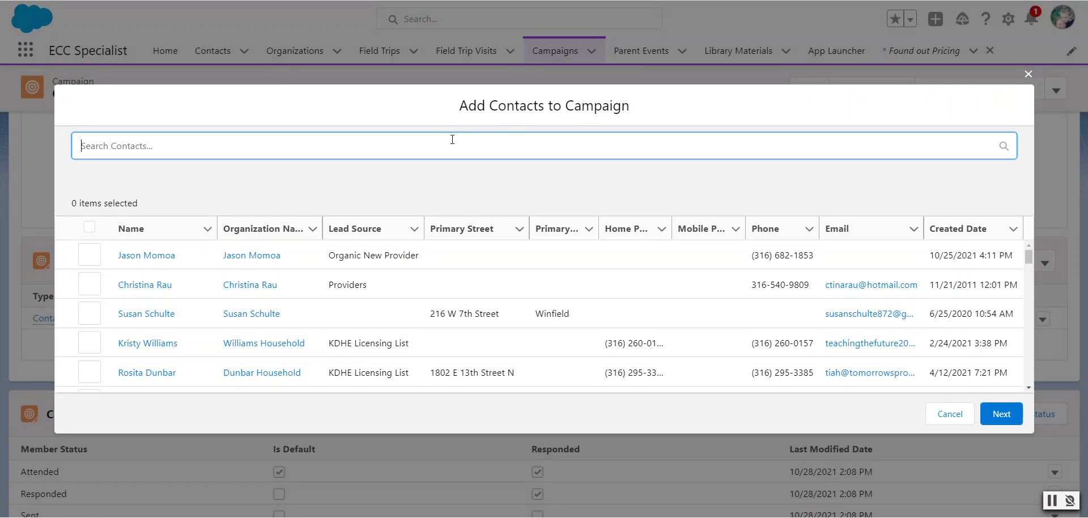
pyautogui.click(89, 254)
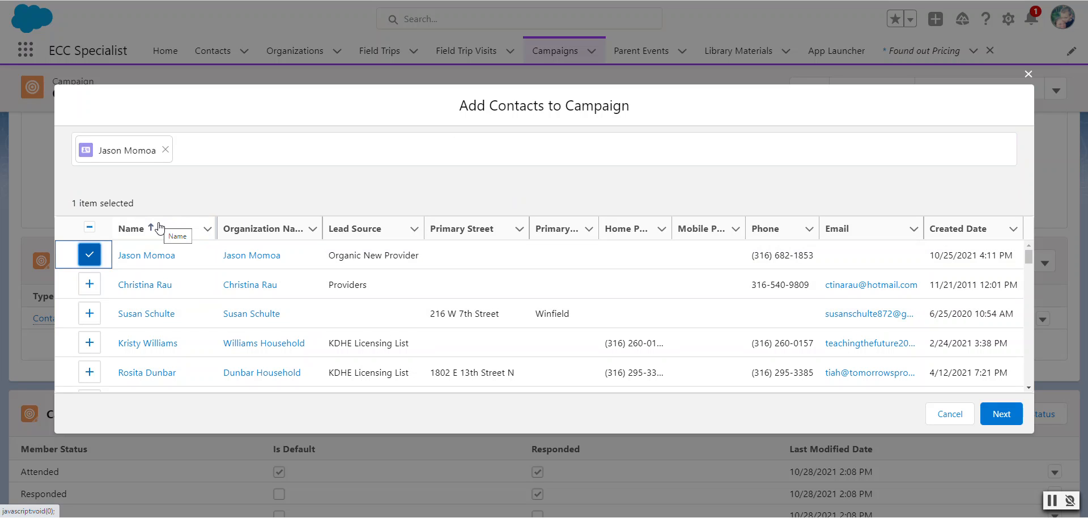
pyautogui.click(85, 289)
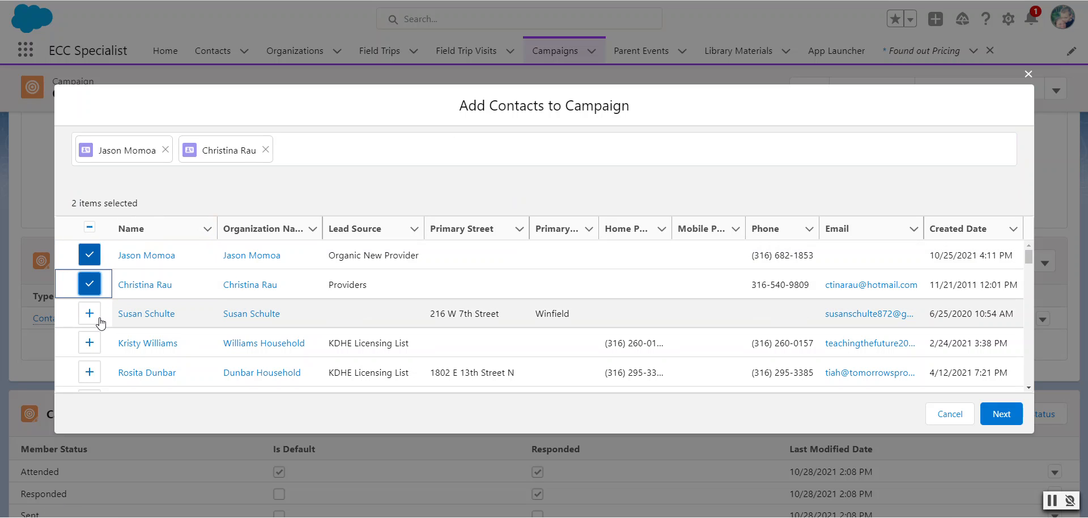
pyautogui.click(90, 315)
pyautogui.click(93, 342)
pyautogui.click(92, 342)
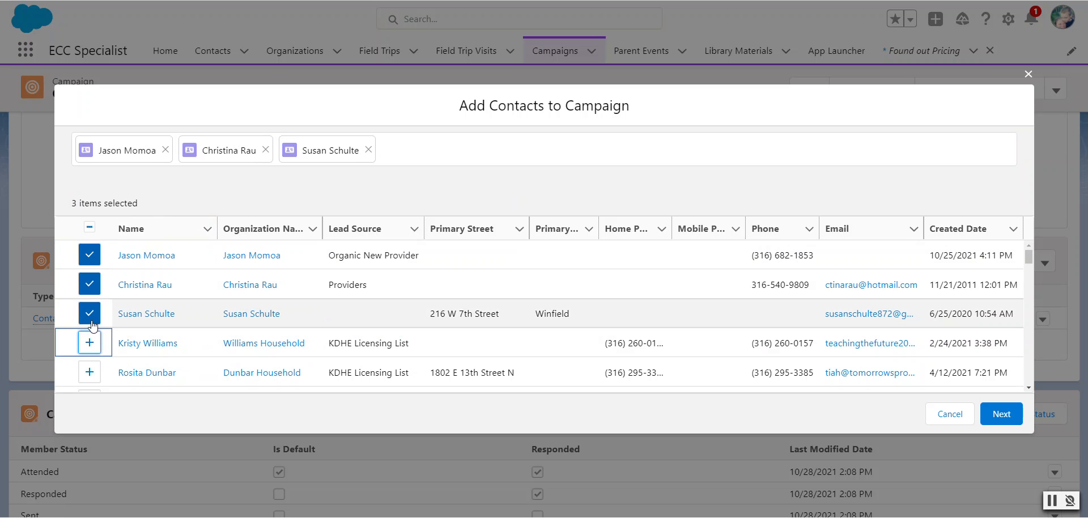
pyautogui.click(89, 313)
pyautogui.click(89, 284)
pyautogui.click(95, 257)
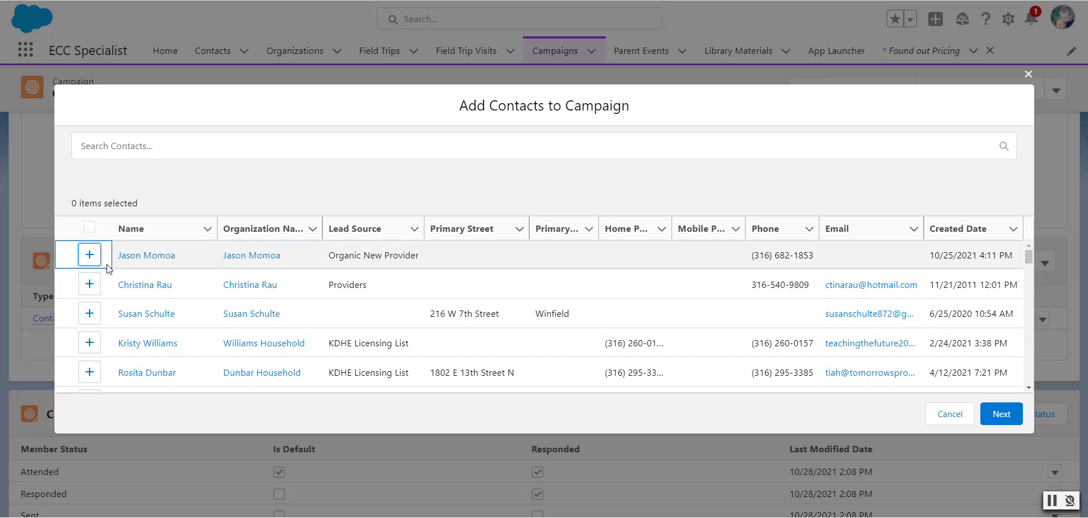
# Select the first listed contact, and find a second contact by first name, choosing the first Child Start match
pyautogui.click(89, 255)
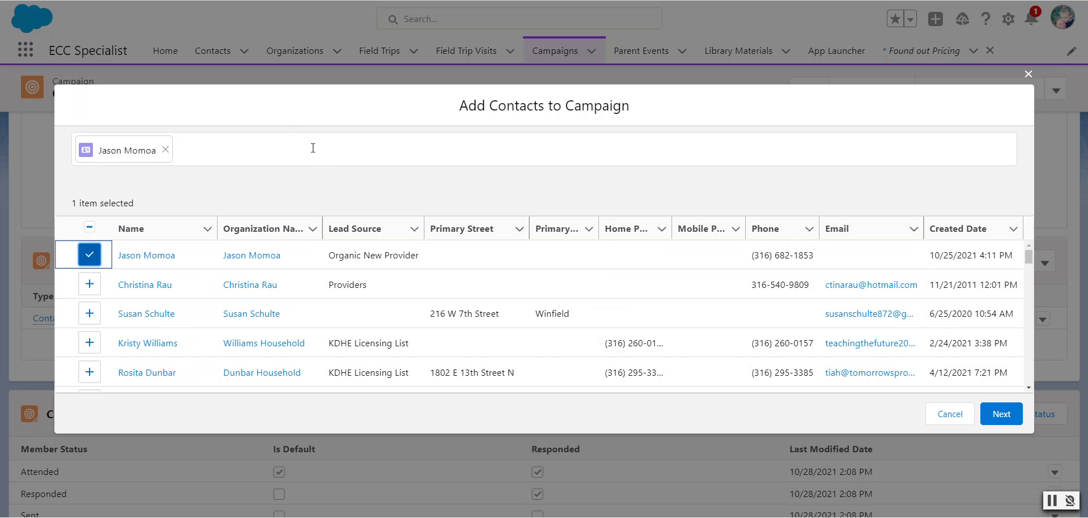
pyautogui.click(312, 148)
pyautogui.write('Marilee')
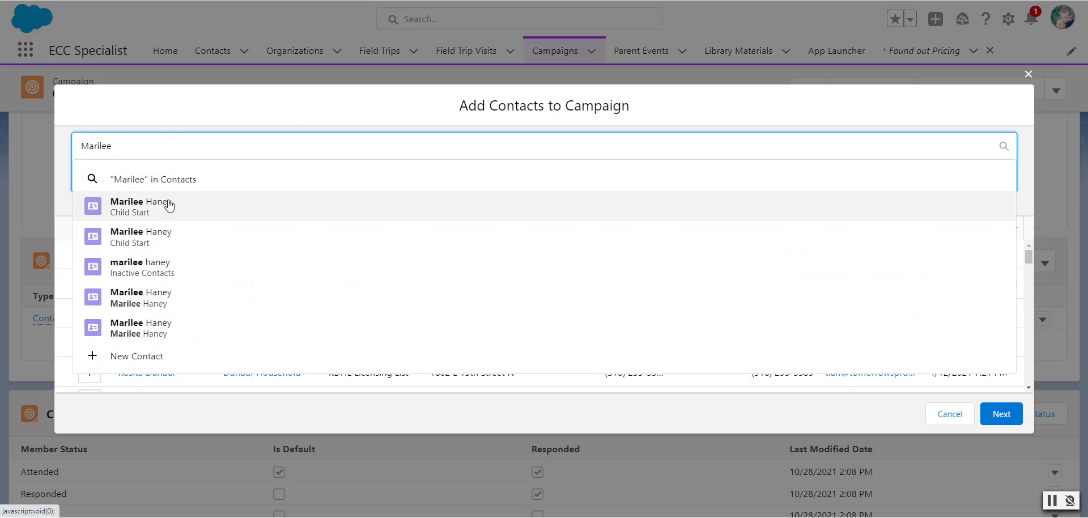
pyautogui.click(168, 205)
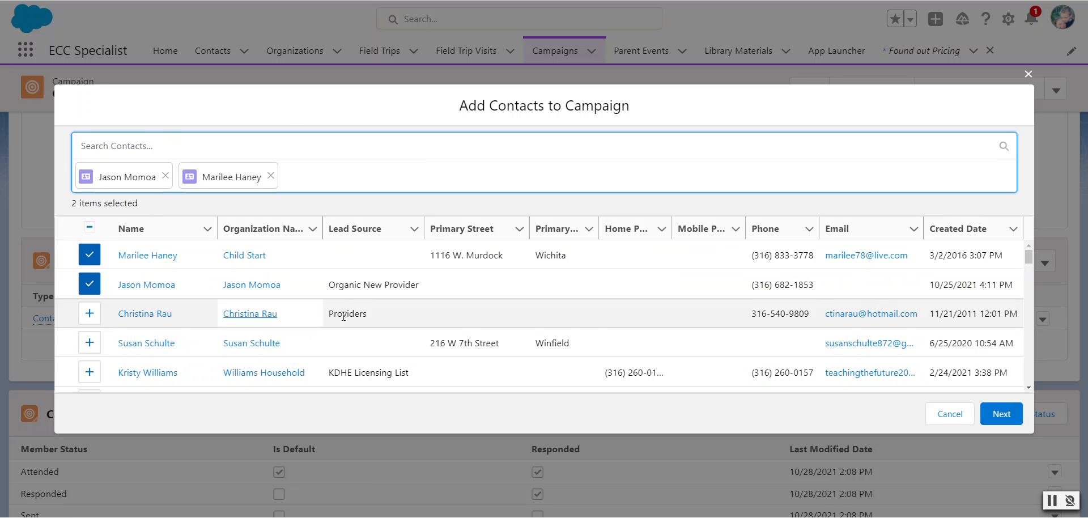
# Submit both contacts with the Attended status and "Keep member status" for existing members, and view all campaign members
pyautogui.click(992, 418)
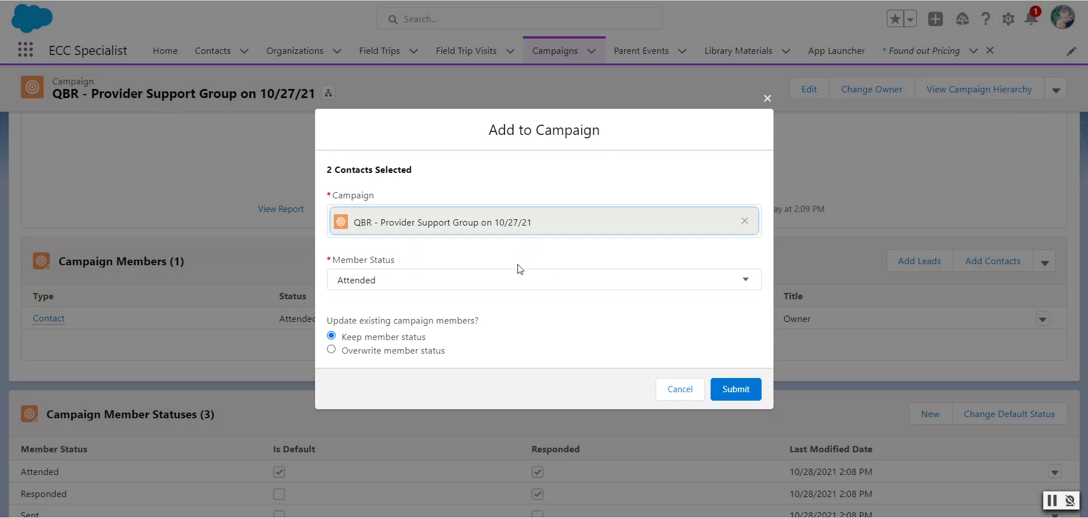
pyautogui.click(522, 286)
pyautogui.click(510, 345)
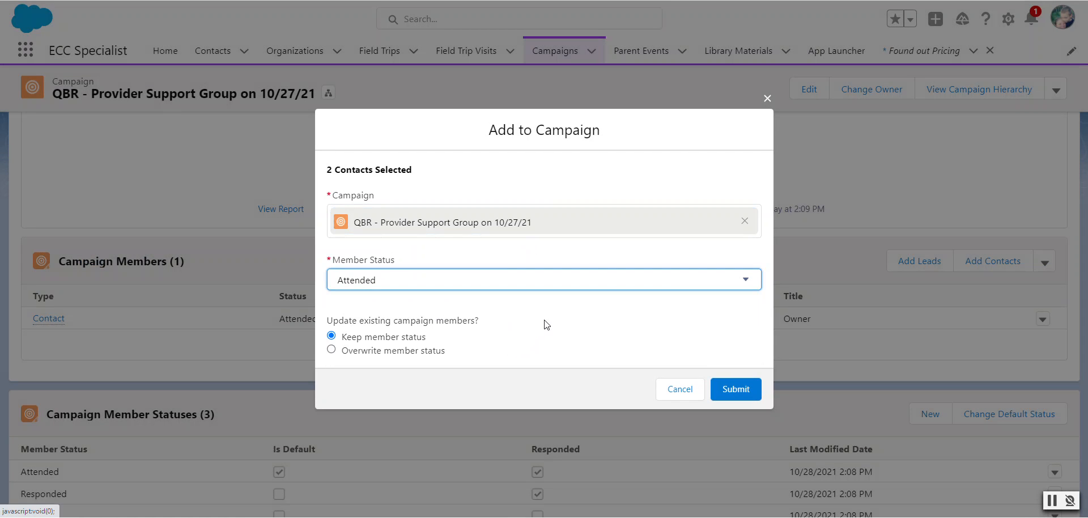
pyautogui.click(565, 312)
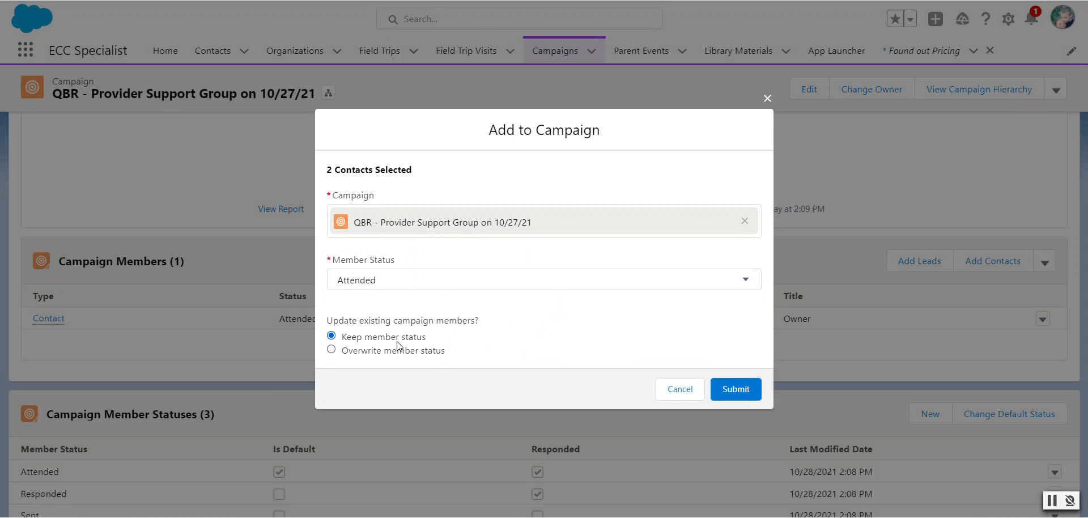
pyautogui.click(736, 389)
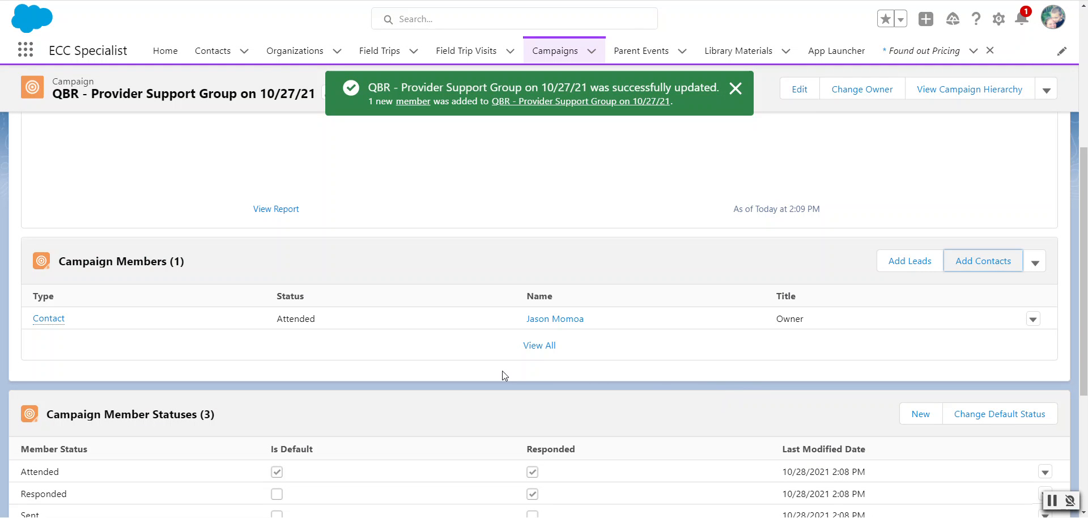
pyautogui.click(547, 347)
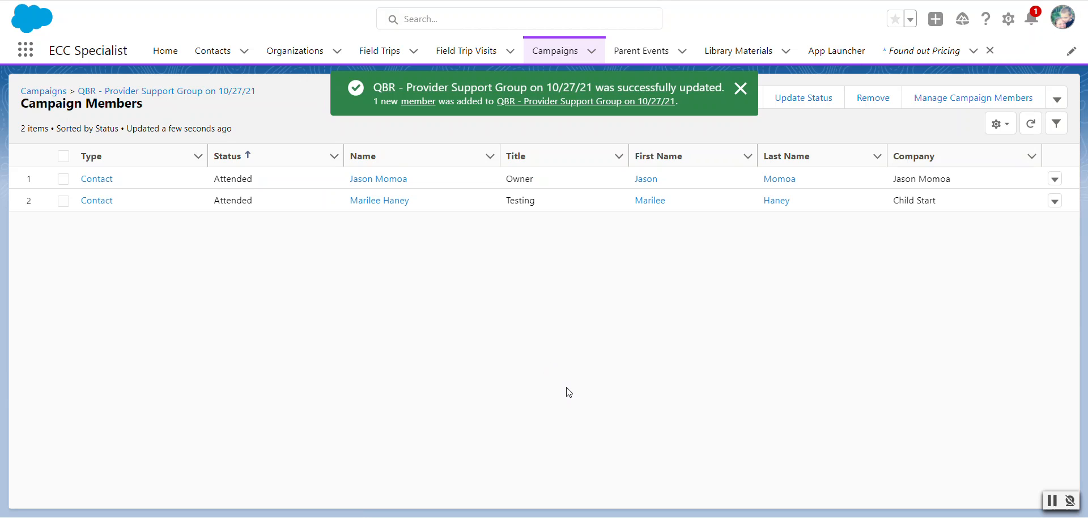
# Open the "QBR-Provider Support Group - Parent" campaign and examine its members and member statuses
pyautogui.click(51, 91)
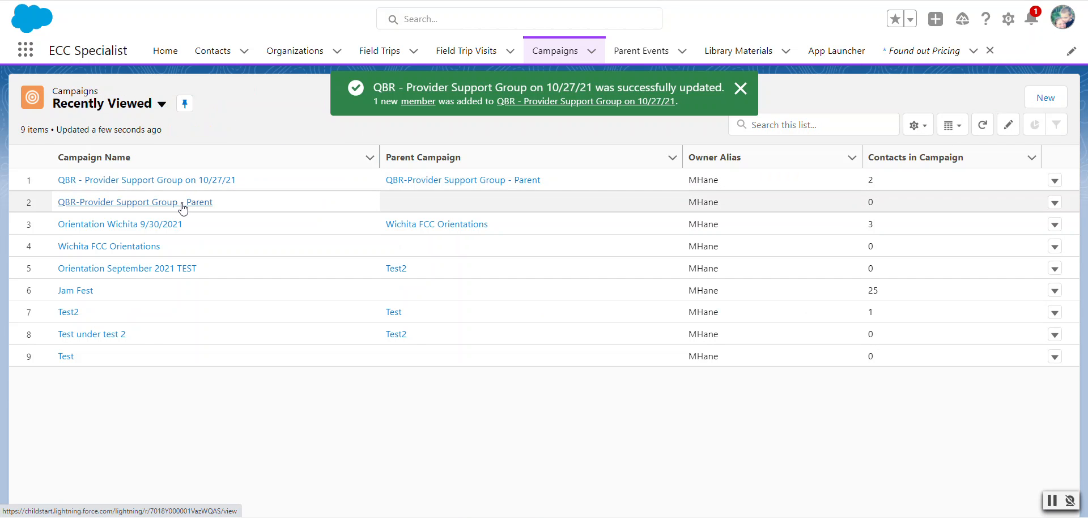
pyautogui.click(183, 209)
pyautogui.click(138, 212)
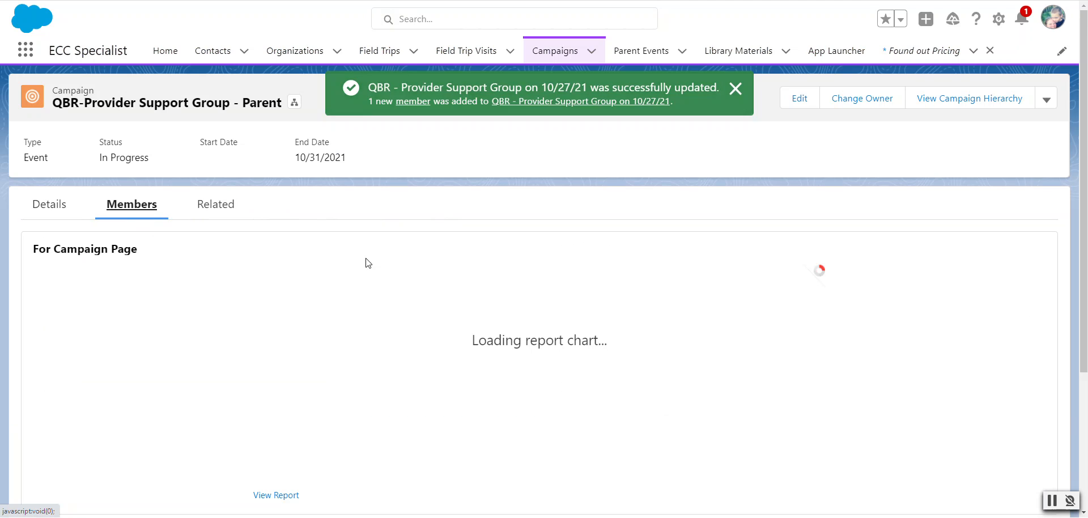
pyautogui.scroll(-3, 374, 347)
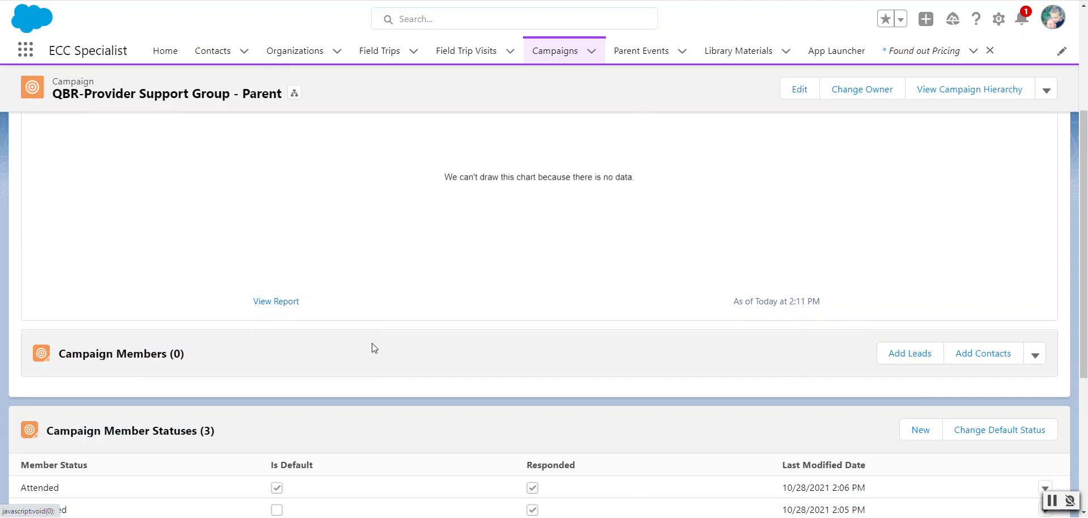
pyautogui.scroll(-4, 372, 344)
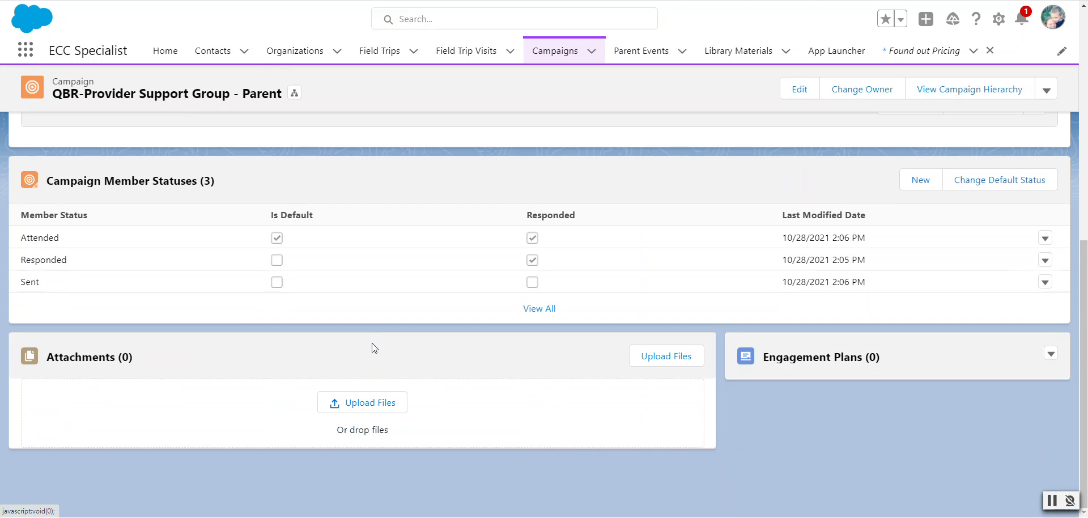
pyautogui.scroll(10, 372, 343)
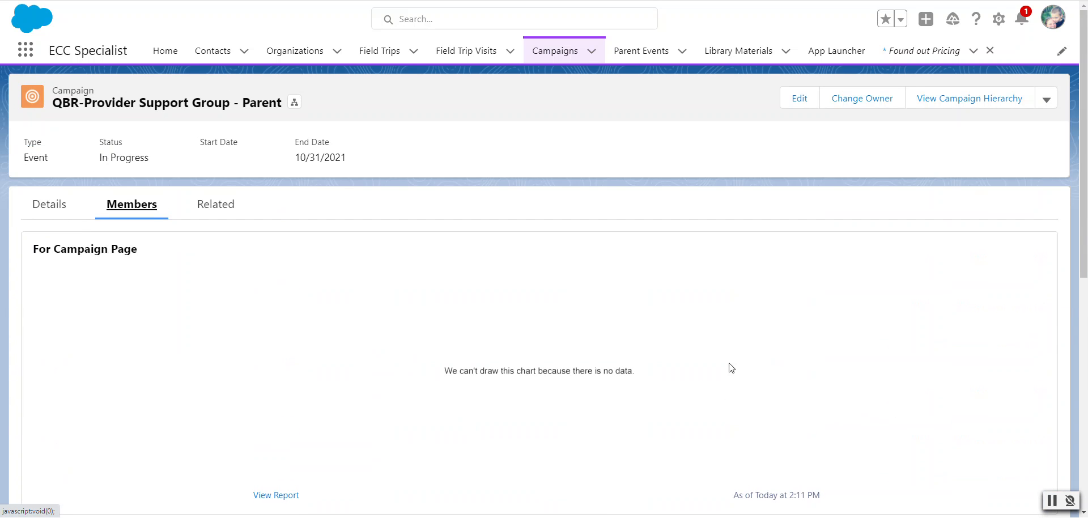
# Preview the related 10/27/21 child campaign, and view the parent campaign's full campaign hierarchy
pyautogui.click(219, 207)
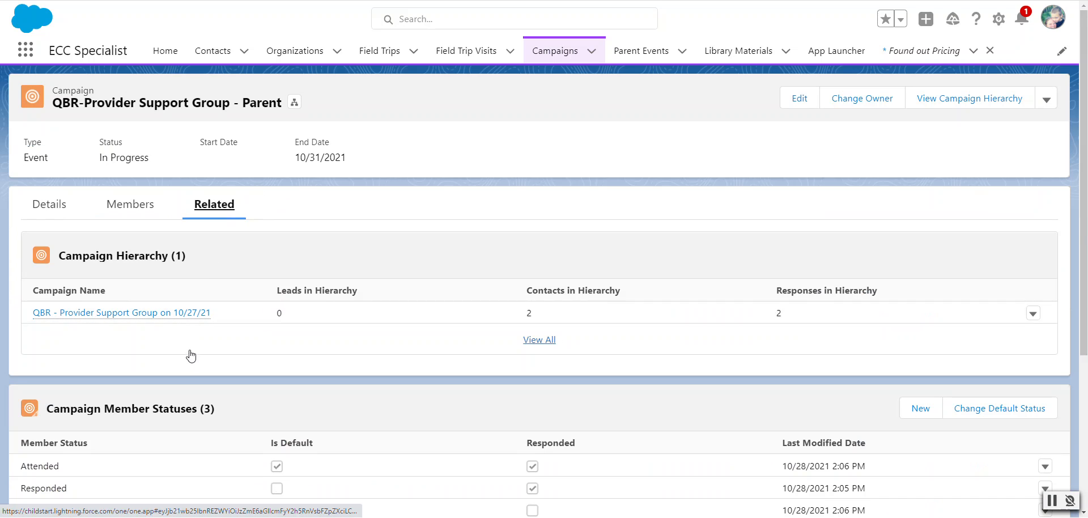
pyautogui.moveTo(193, 321)
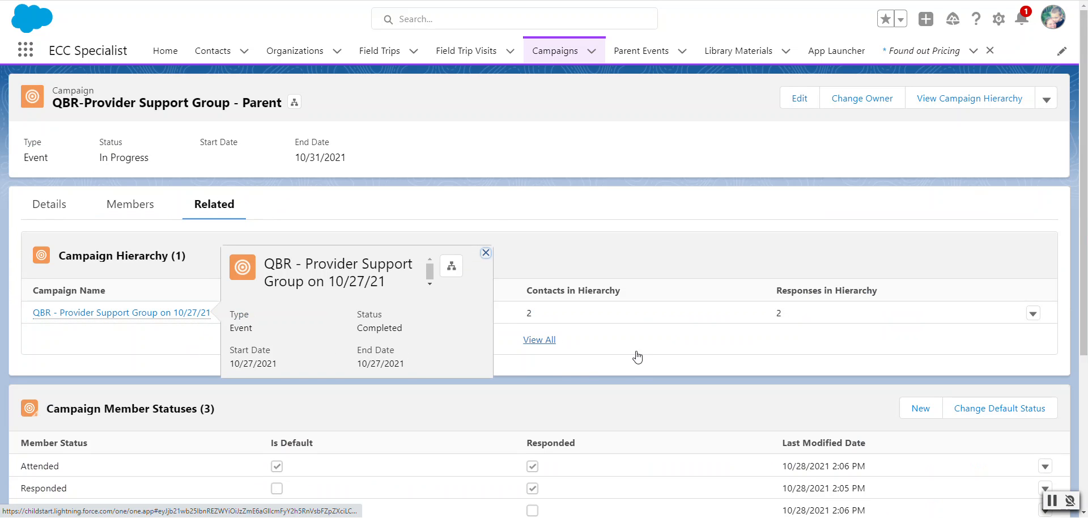
pyautogui.click(541, 343)
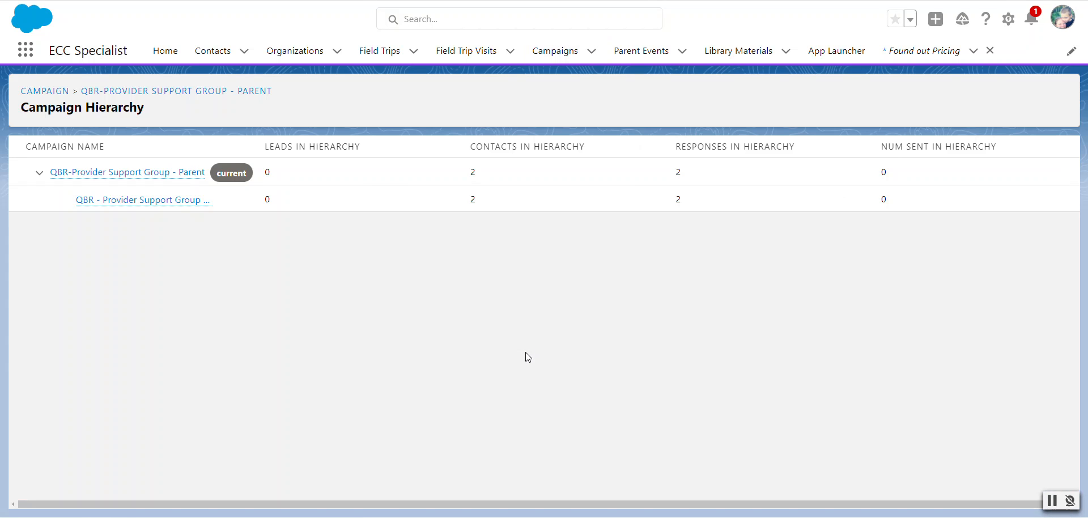